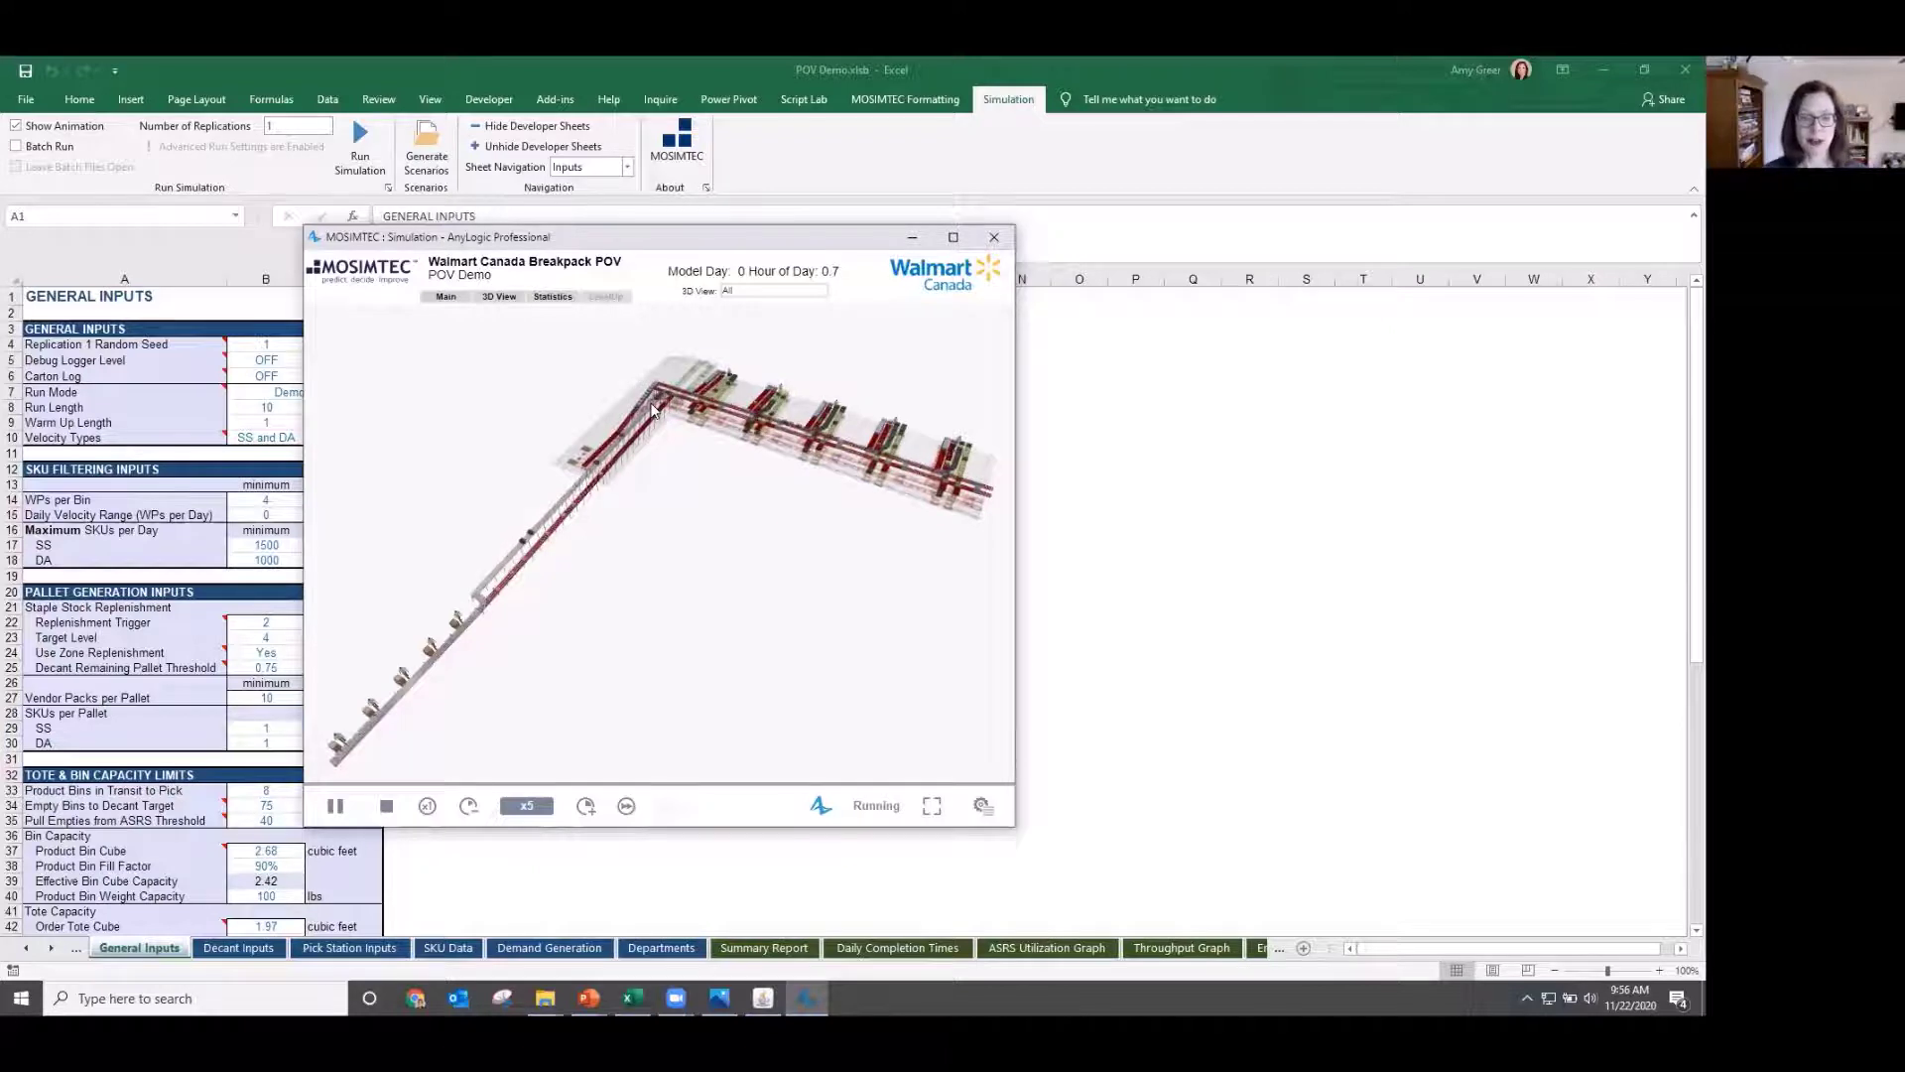
Show the Main Intersection in the running simulation's 3D view, and return to the model's Main page.
click(822, 291)
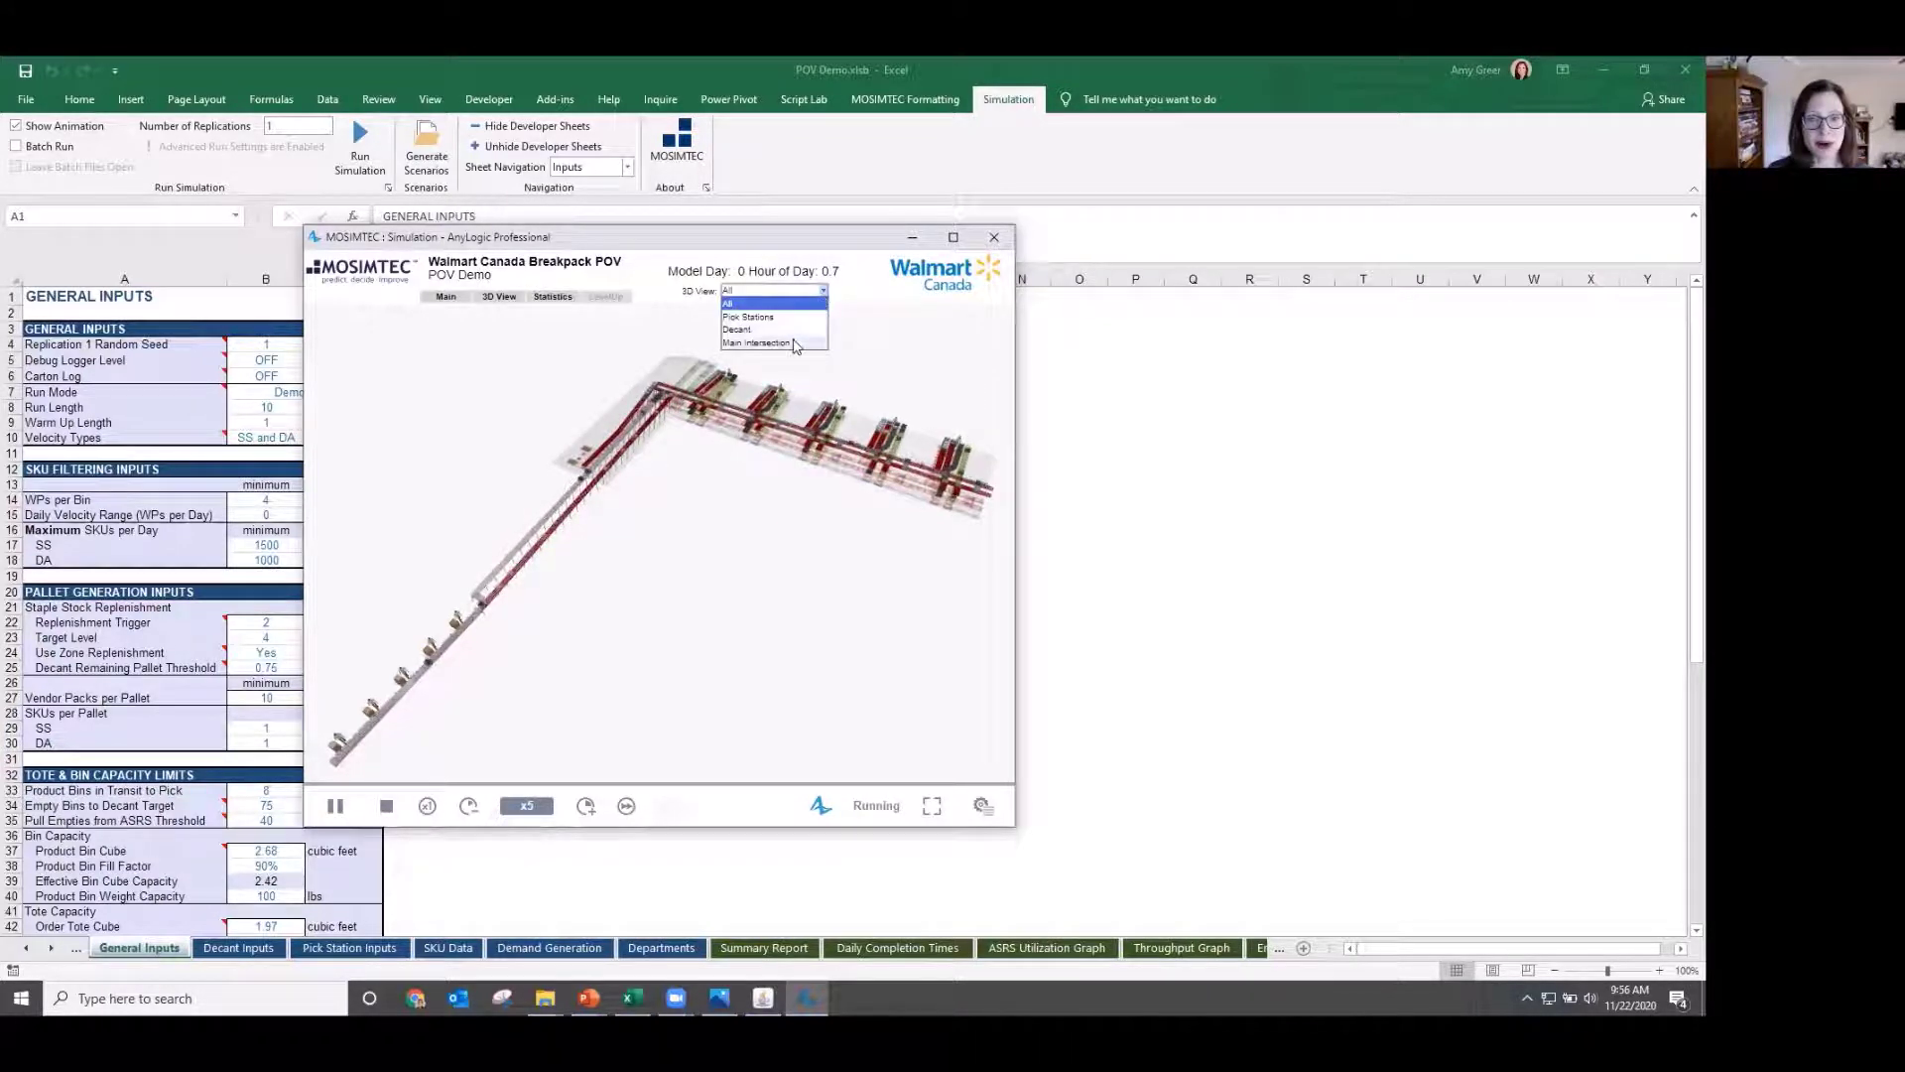
click(756, 342)
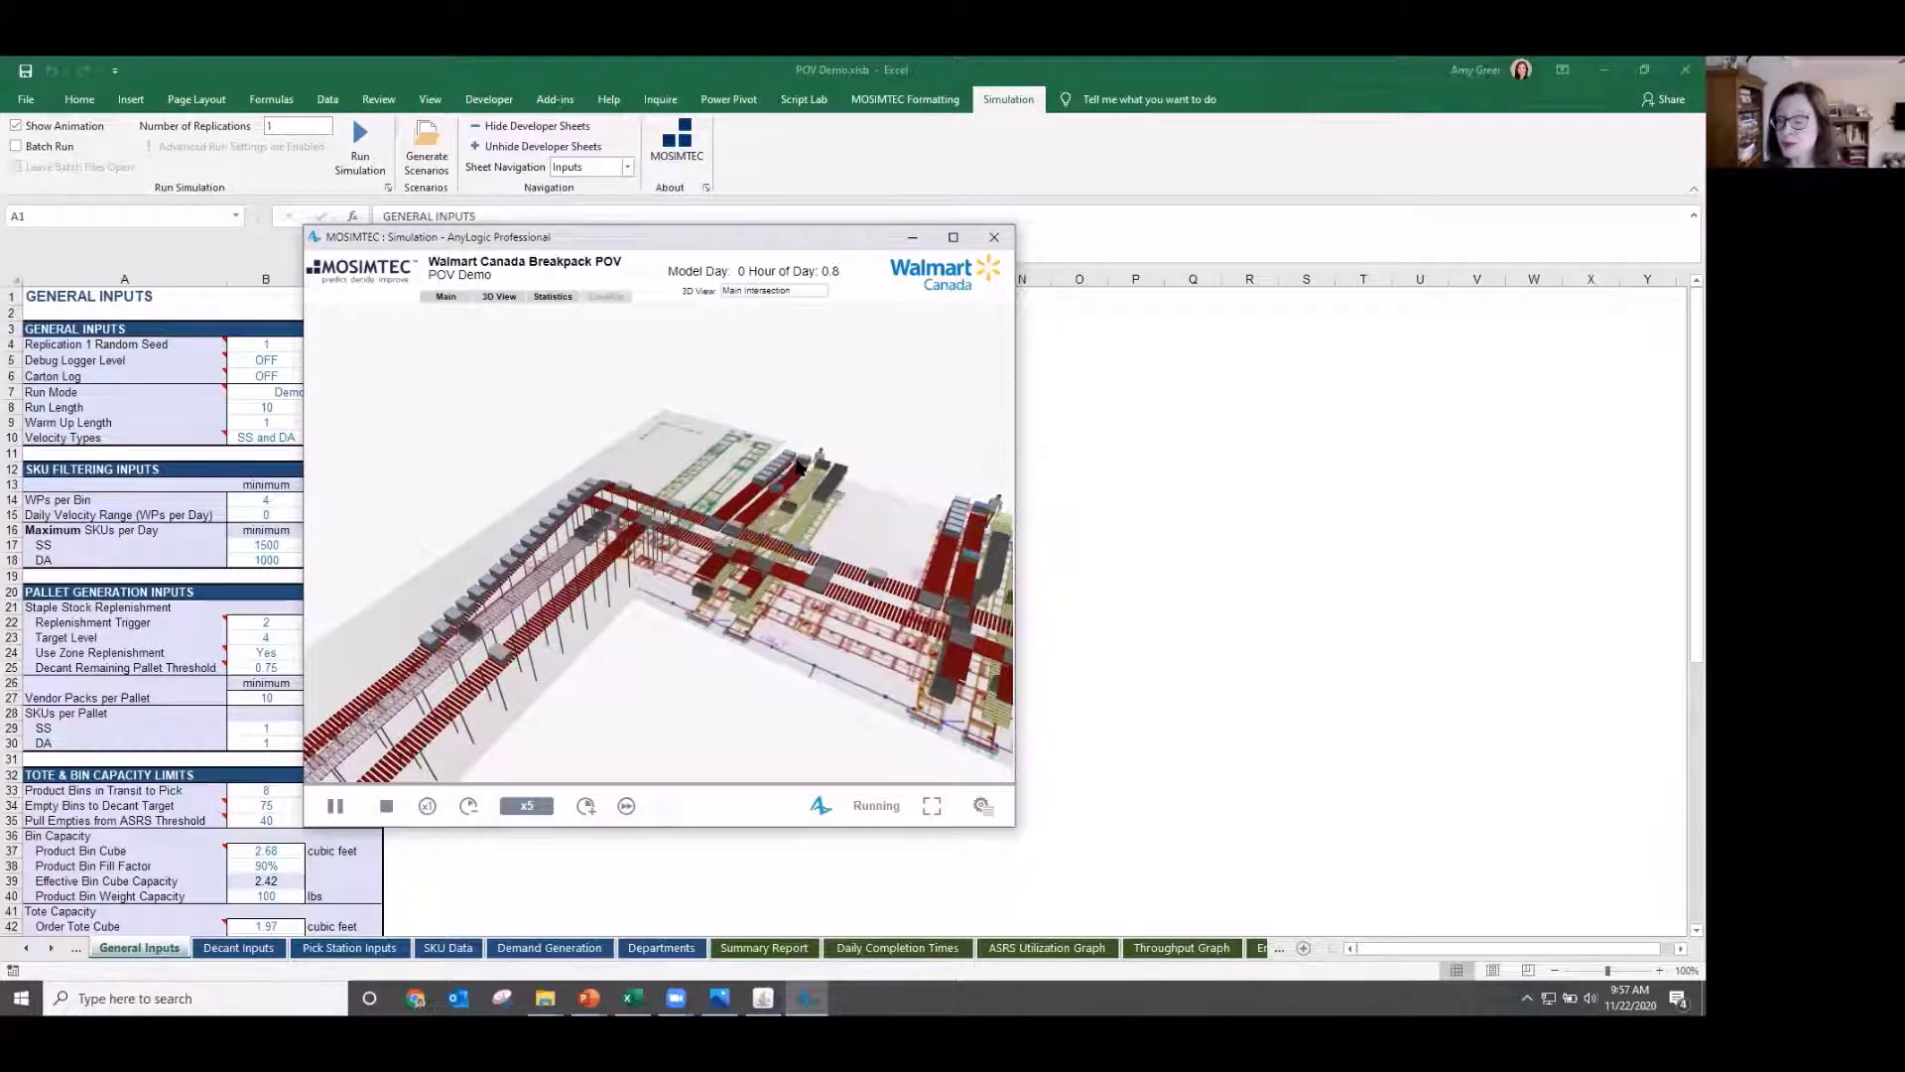
click(437, 299)
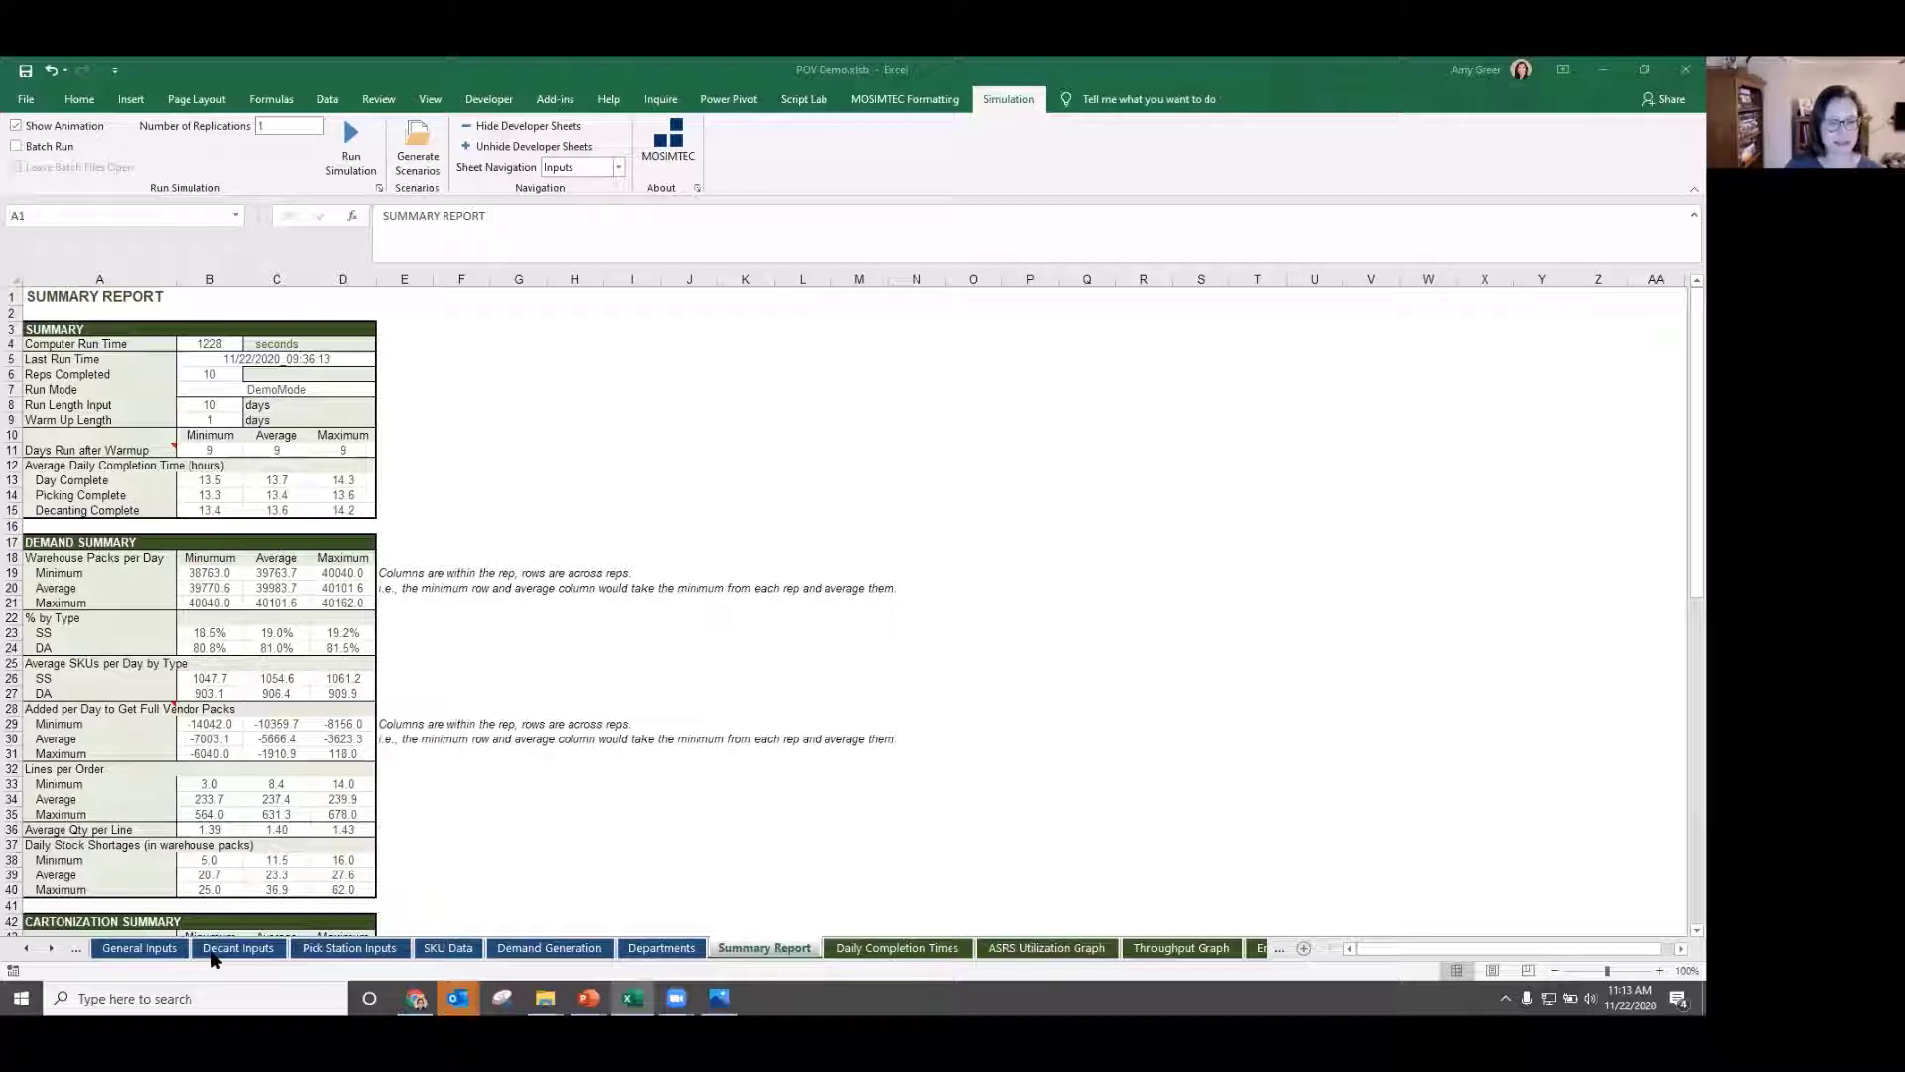
Review the number of stores and the SKU proliferation note on the Demand Generation sheet.
click(518, 948)
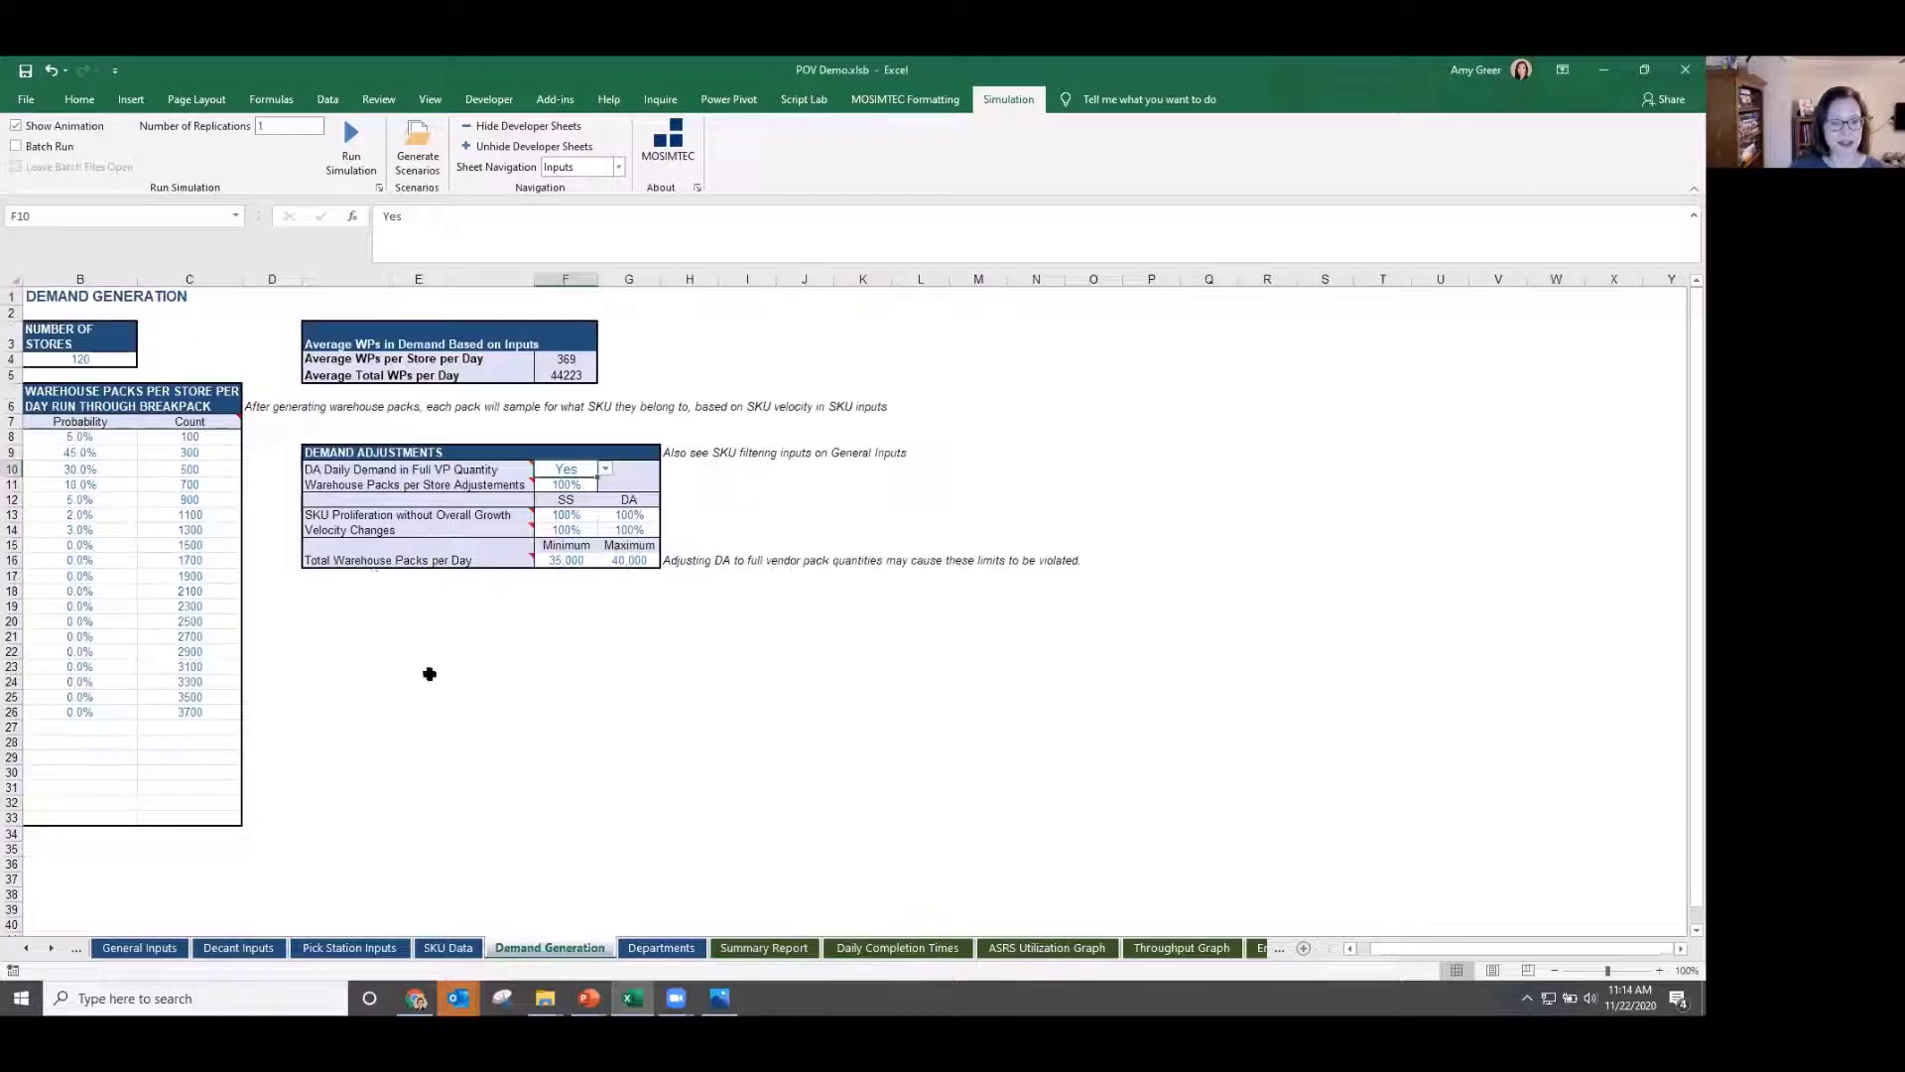
click(96, 361)
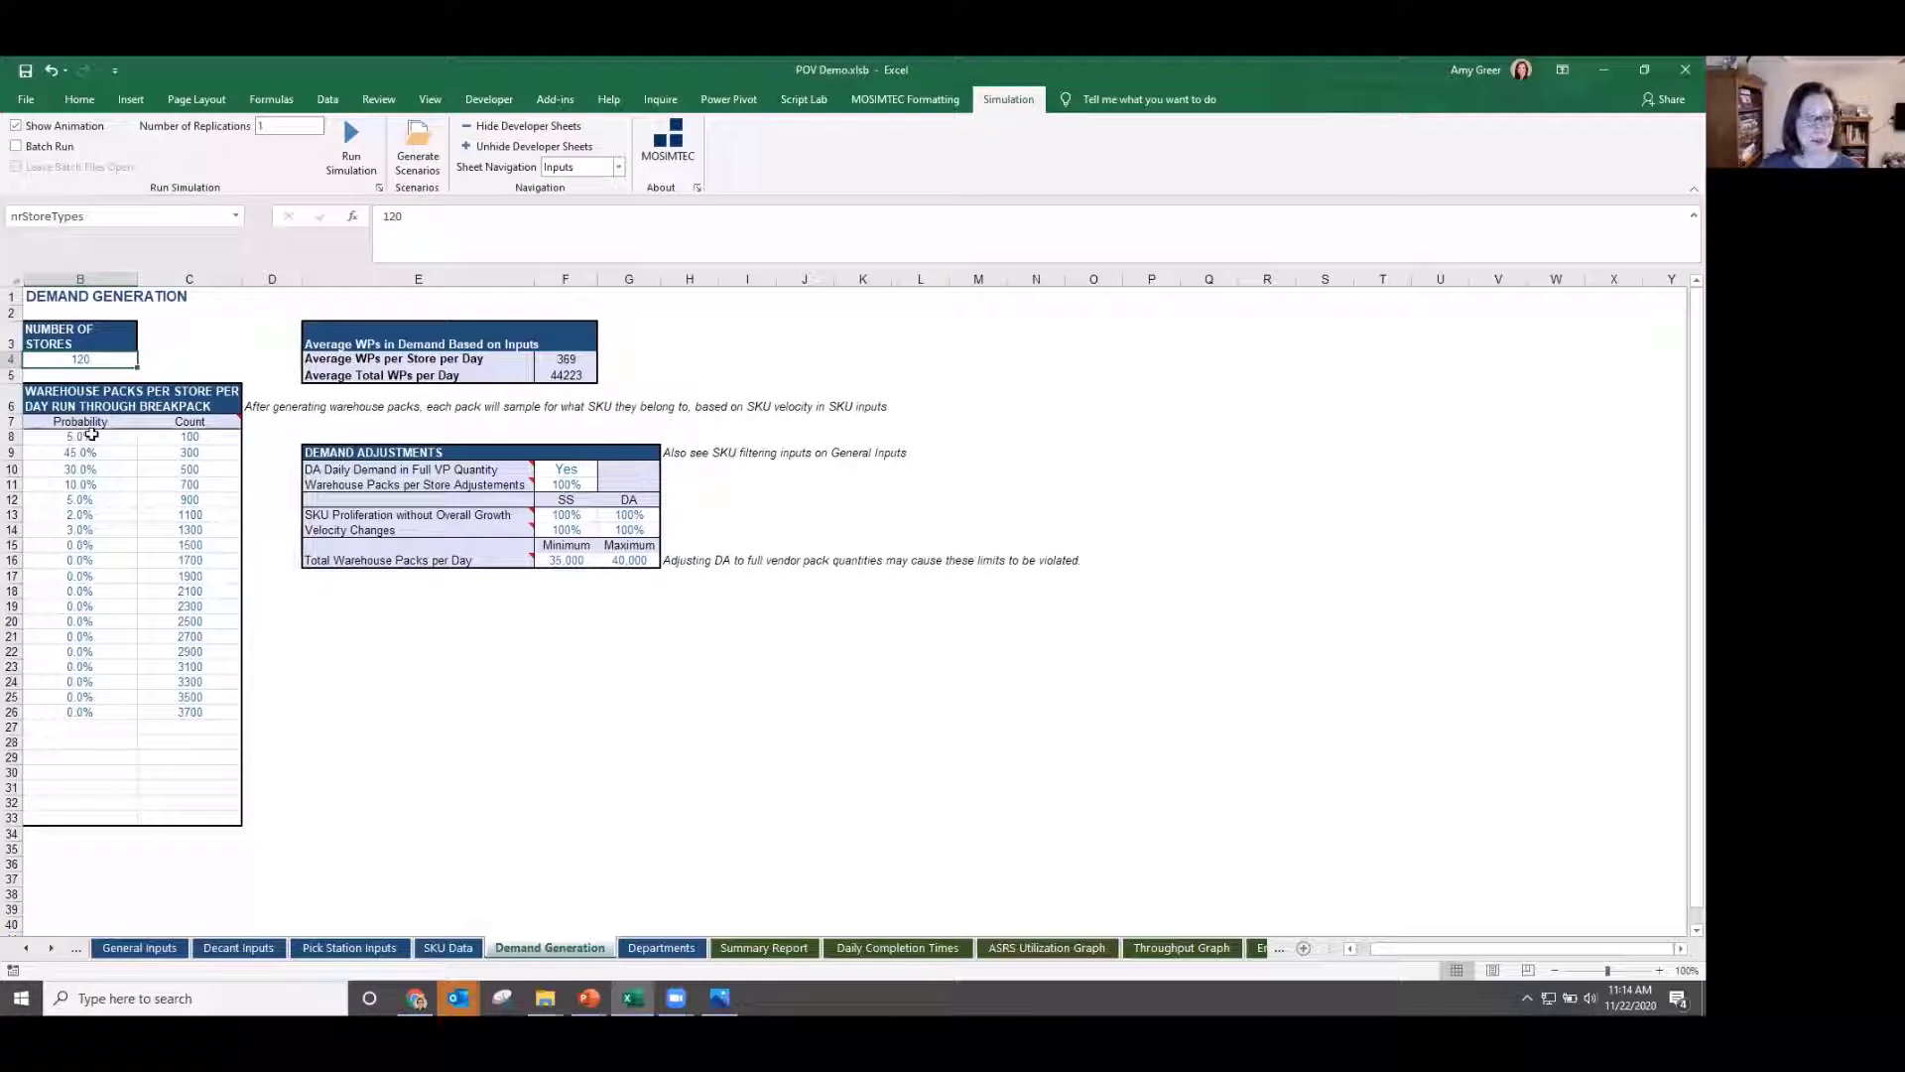
mouse_move(319, 517)
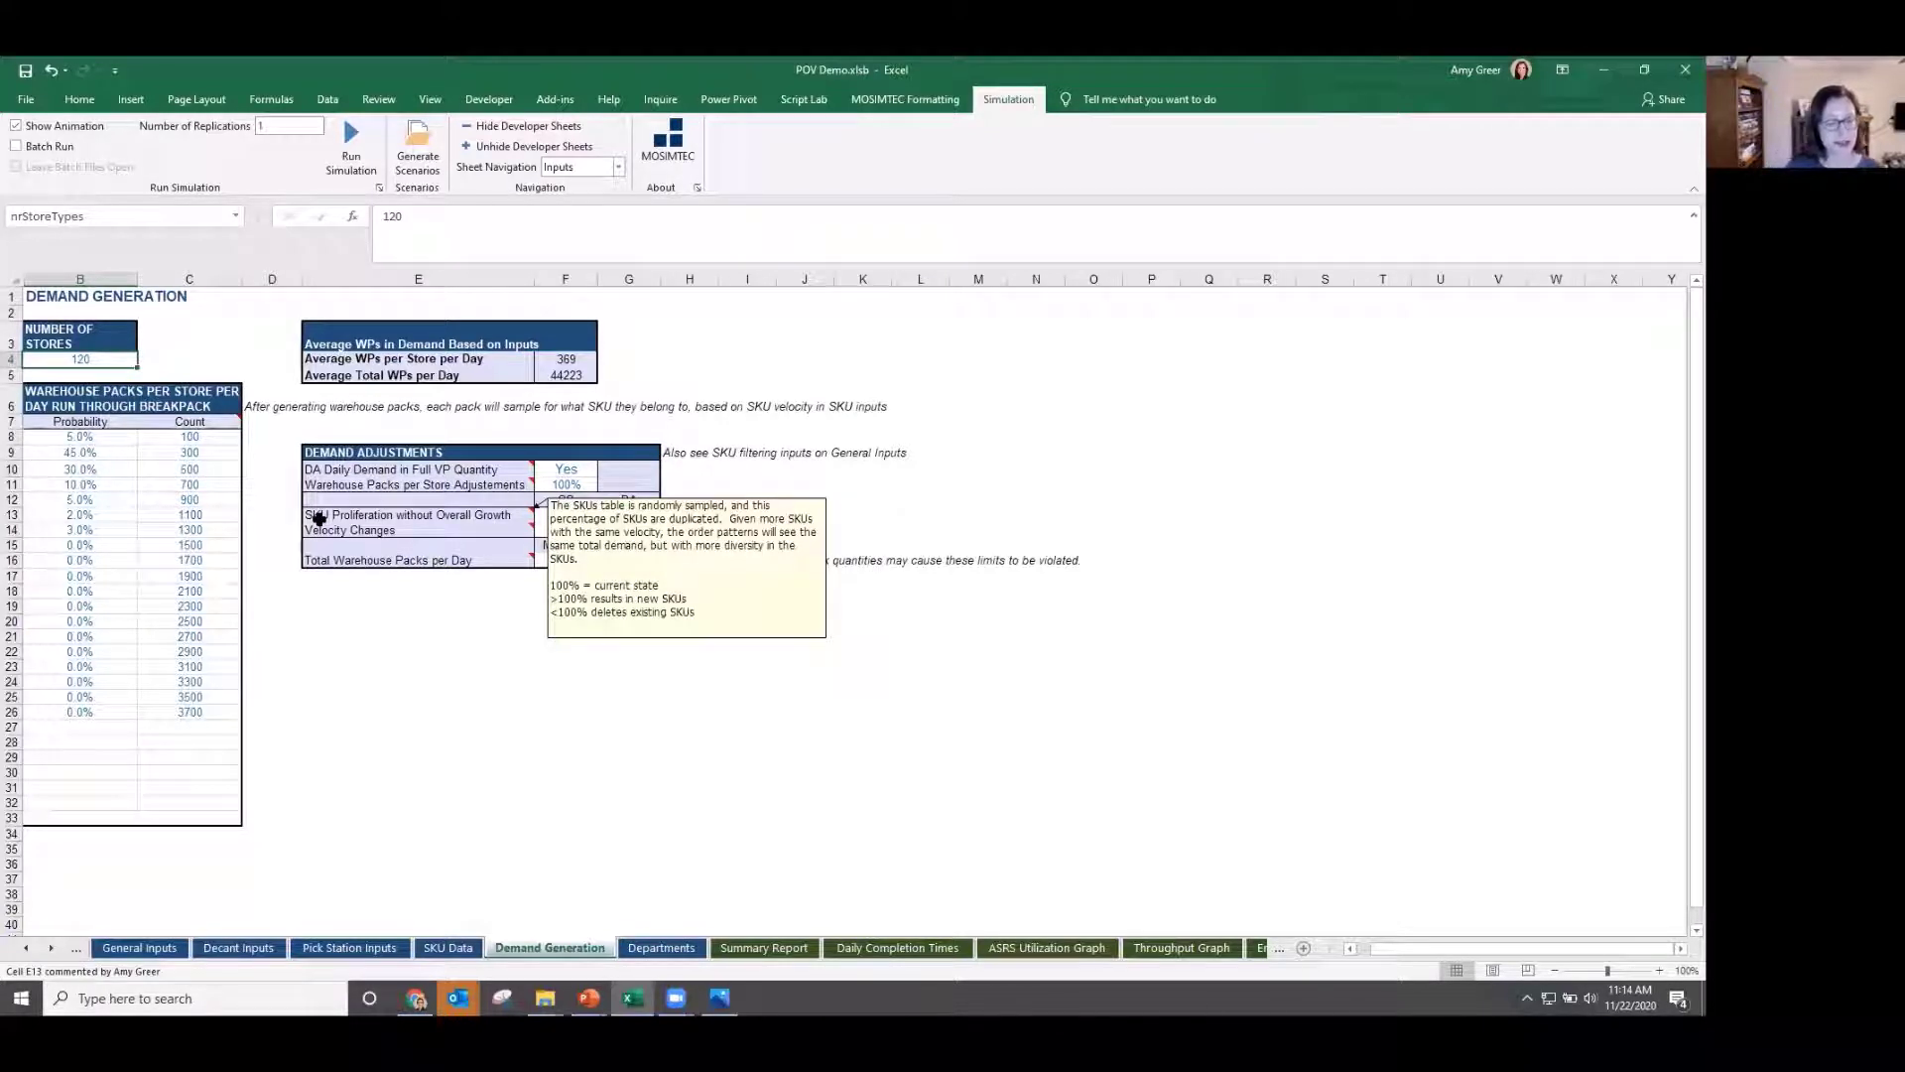
Examine the first velocity values, in warehouse packs per day, on the SKU Data sheet.
click(447, 948)
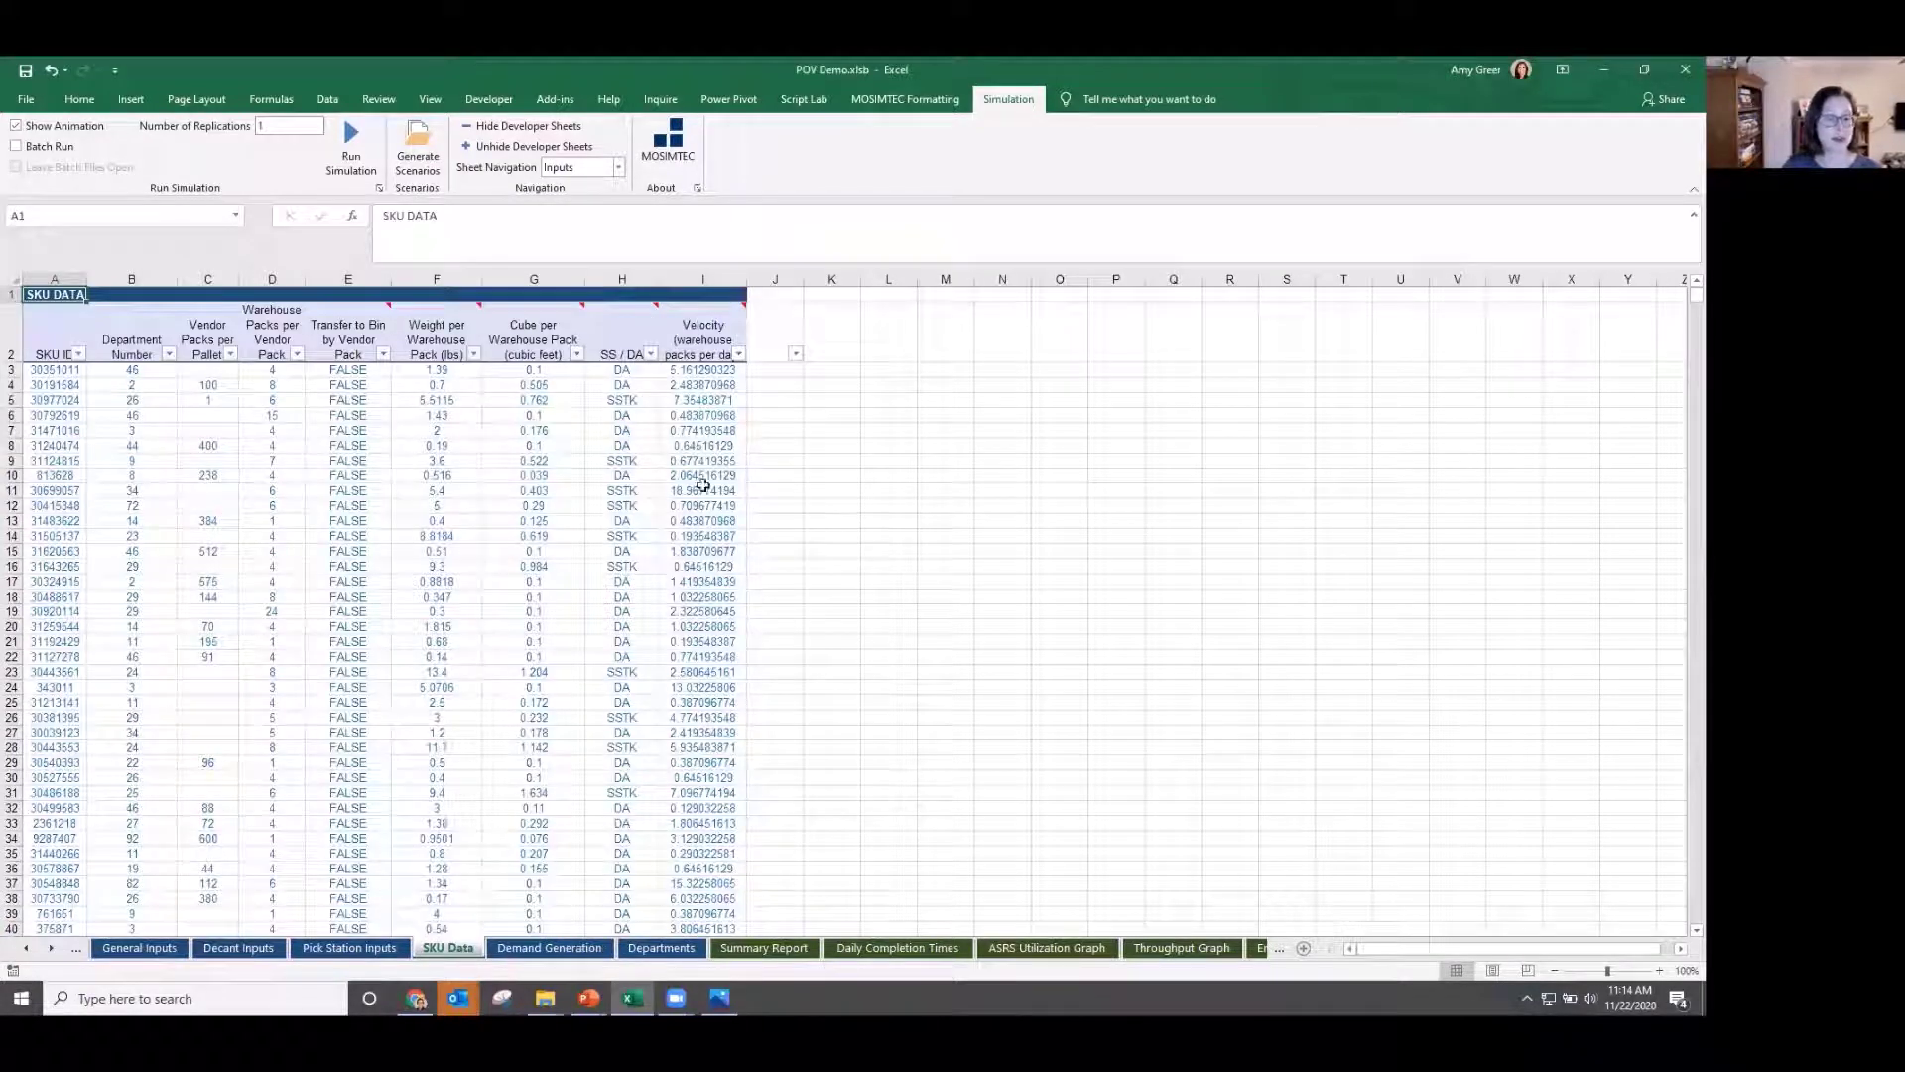
drag(703, 370, 702, 494)
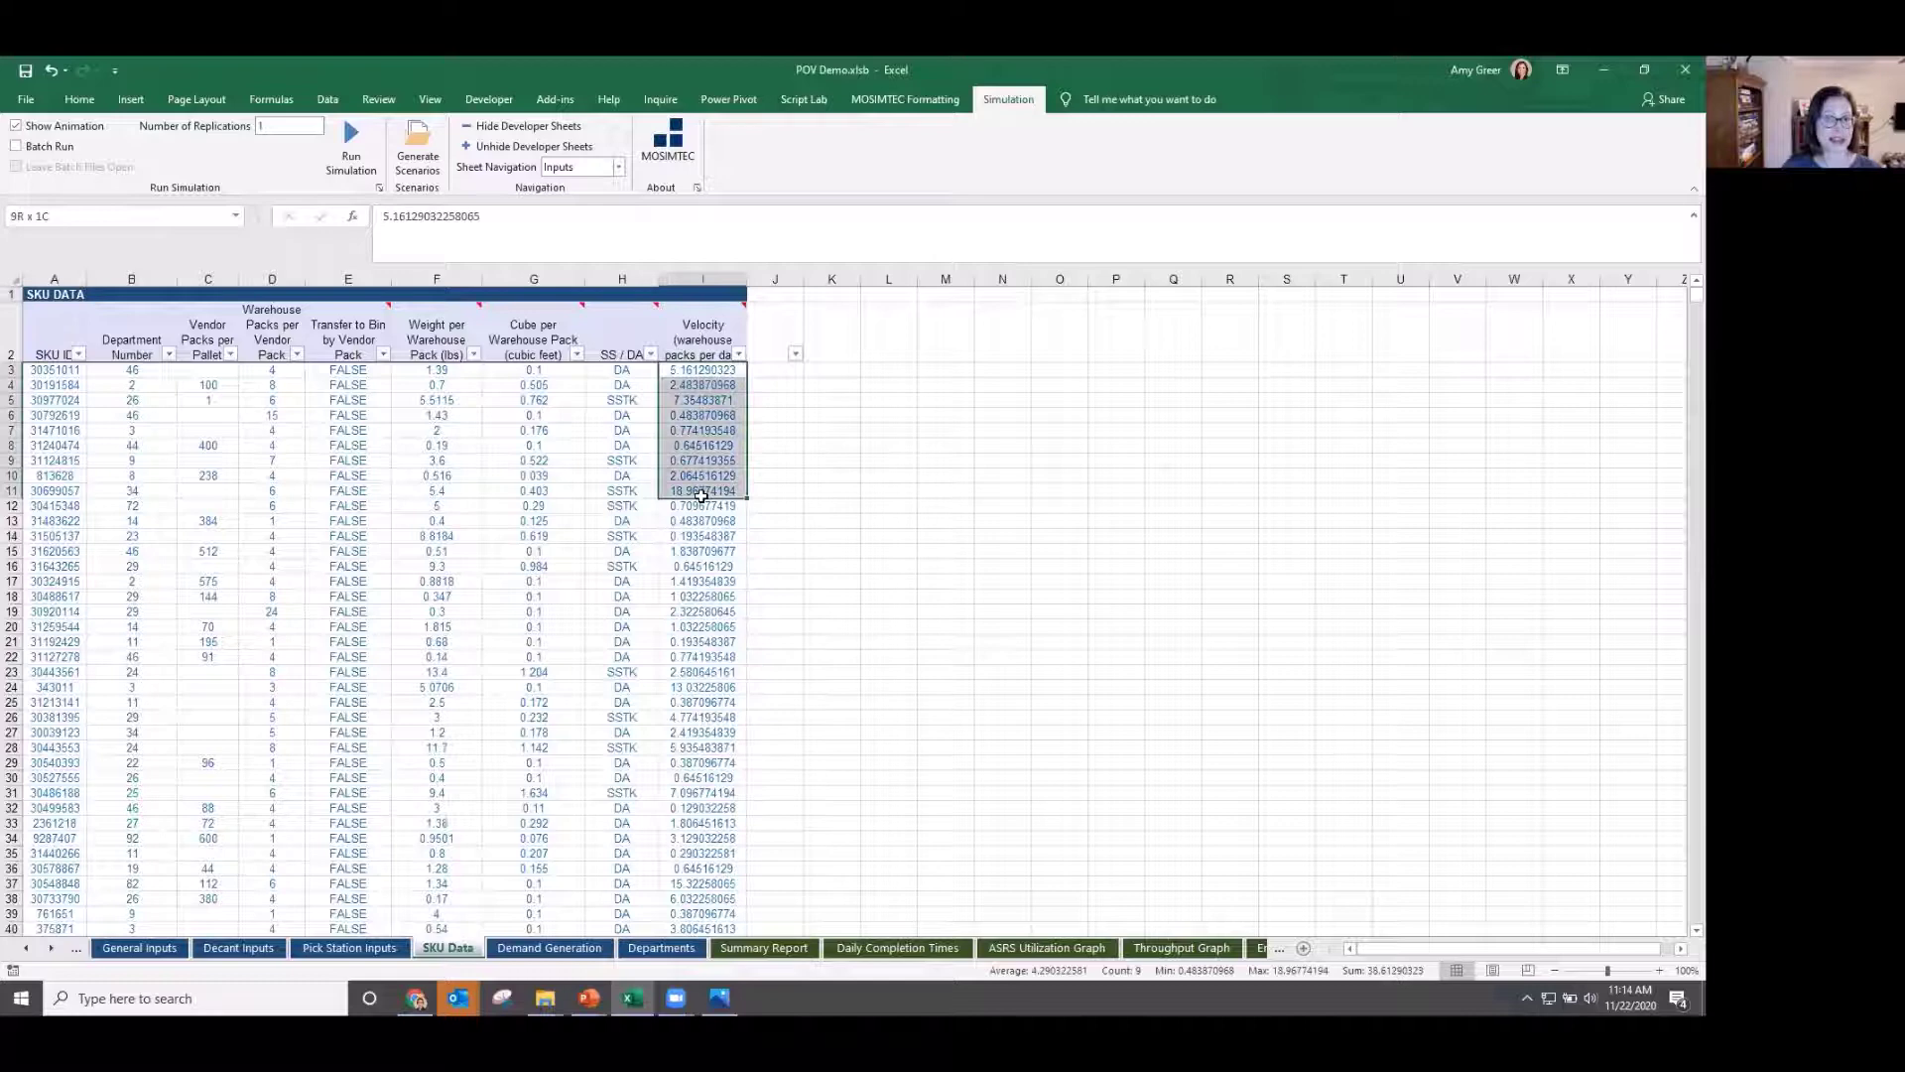
click(699, 369)
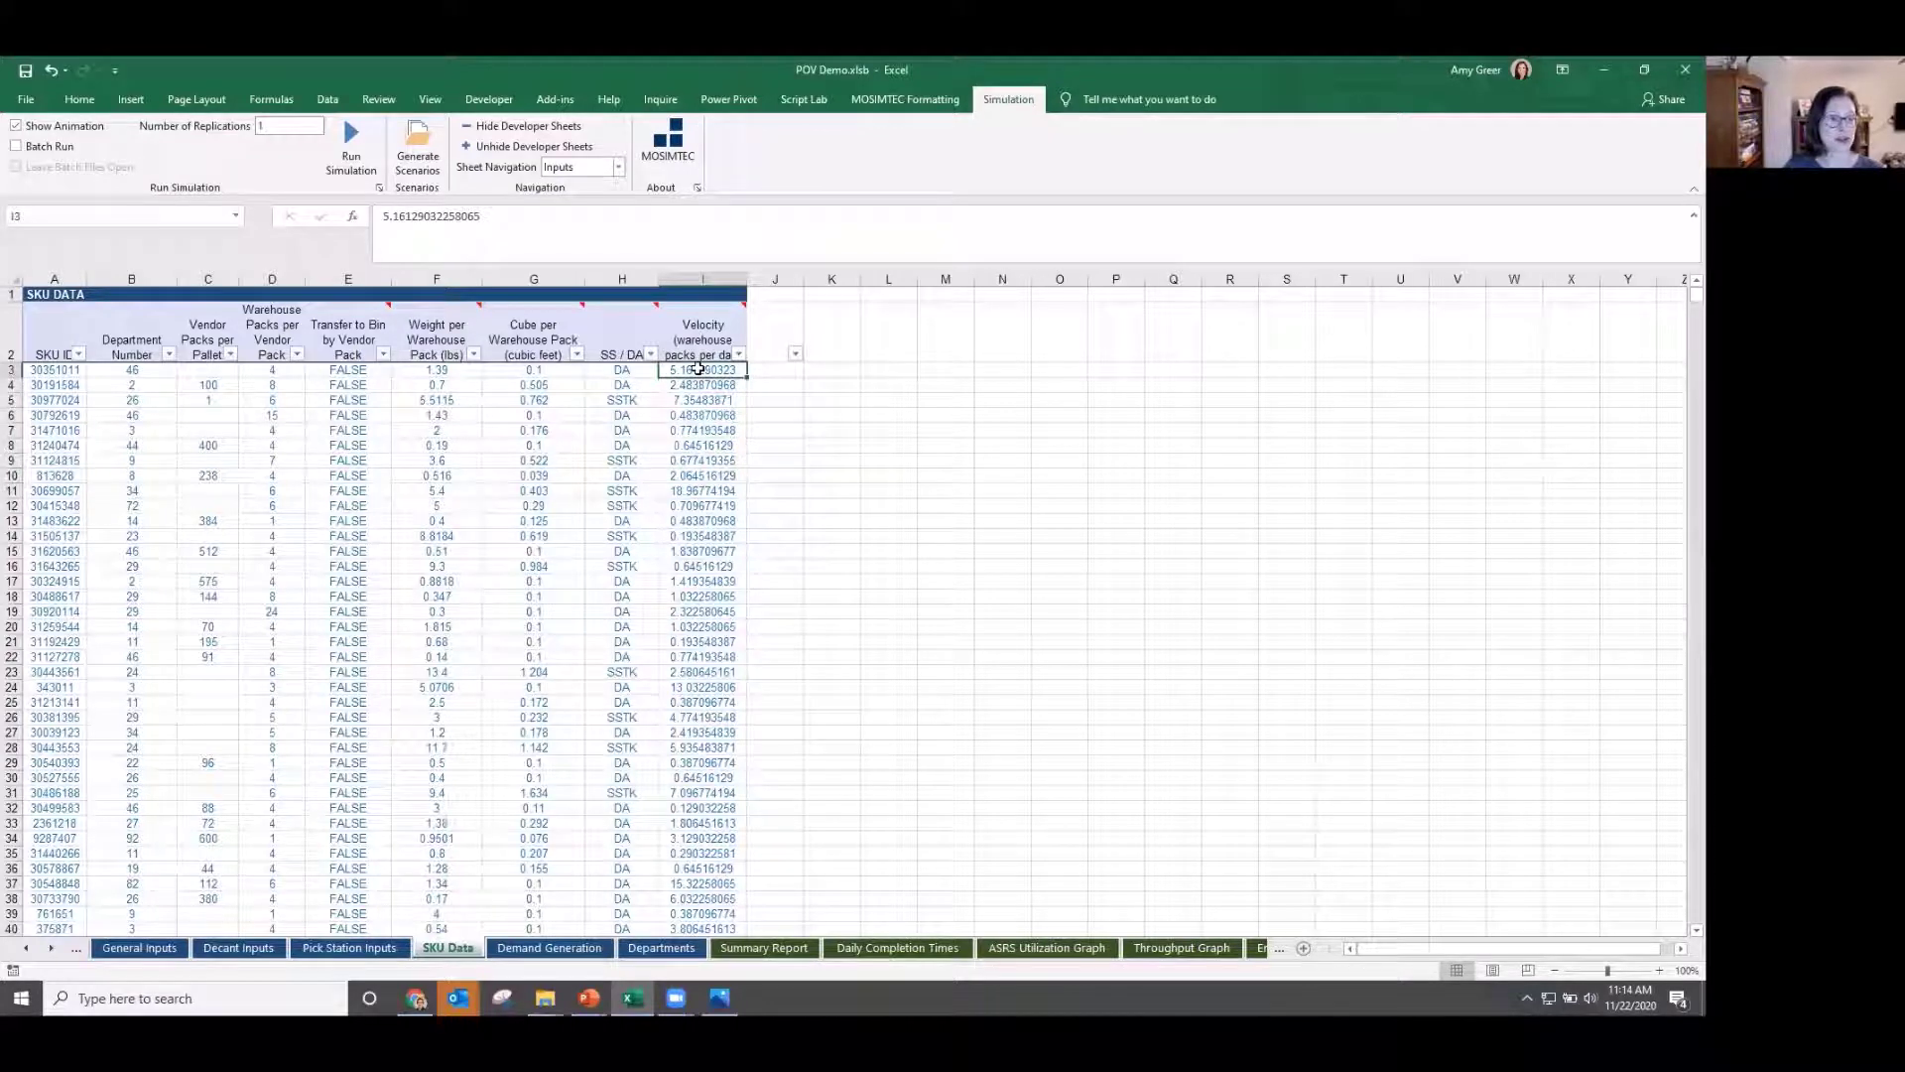
Review the minimum total warehouse packs per day and the per-store adjustment input on the Demand Generation sheet.
click(549, 950)
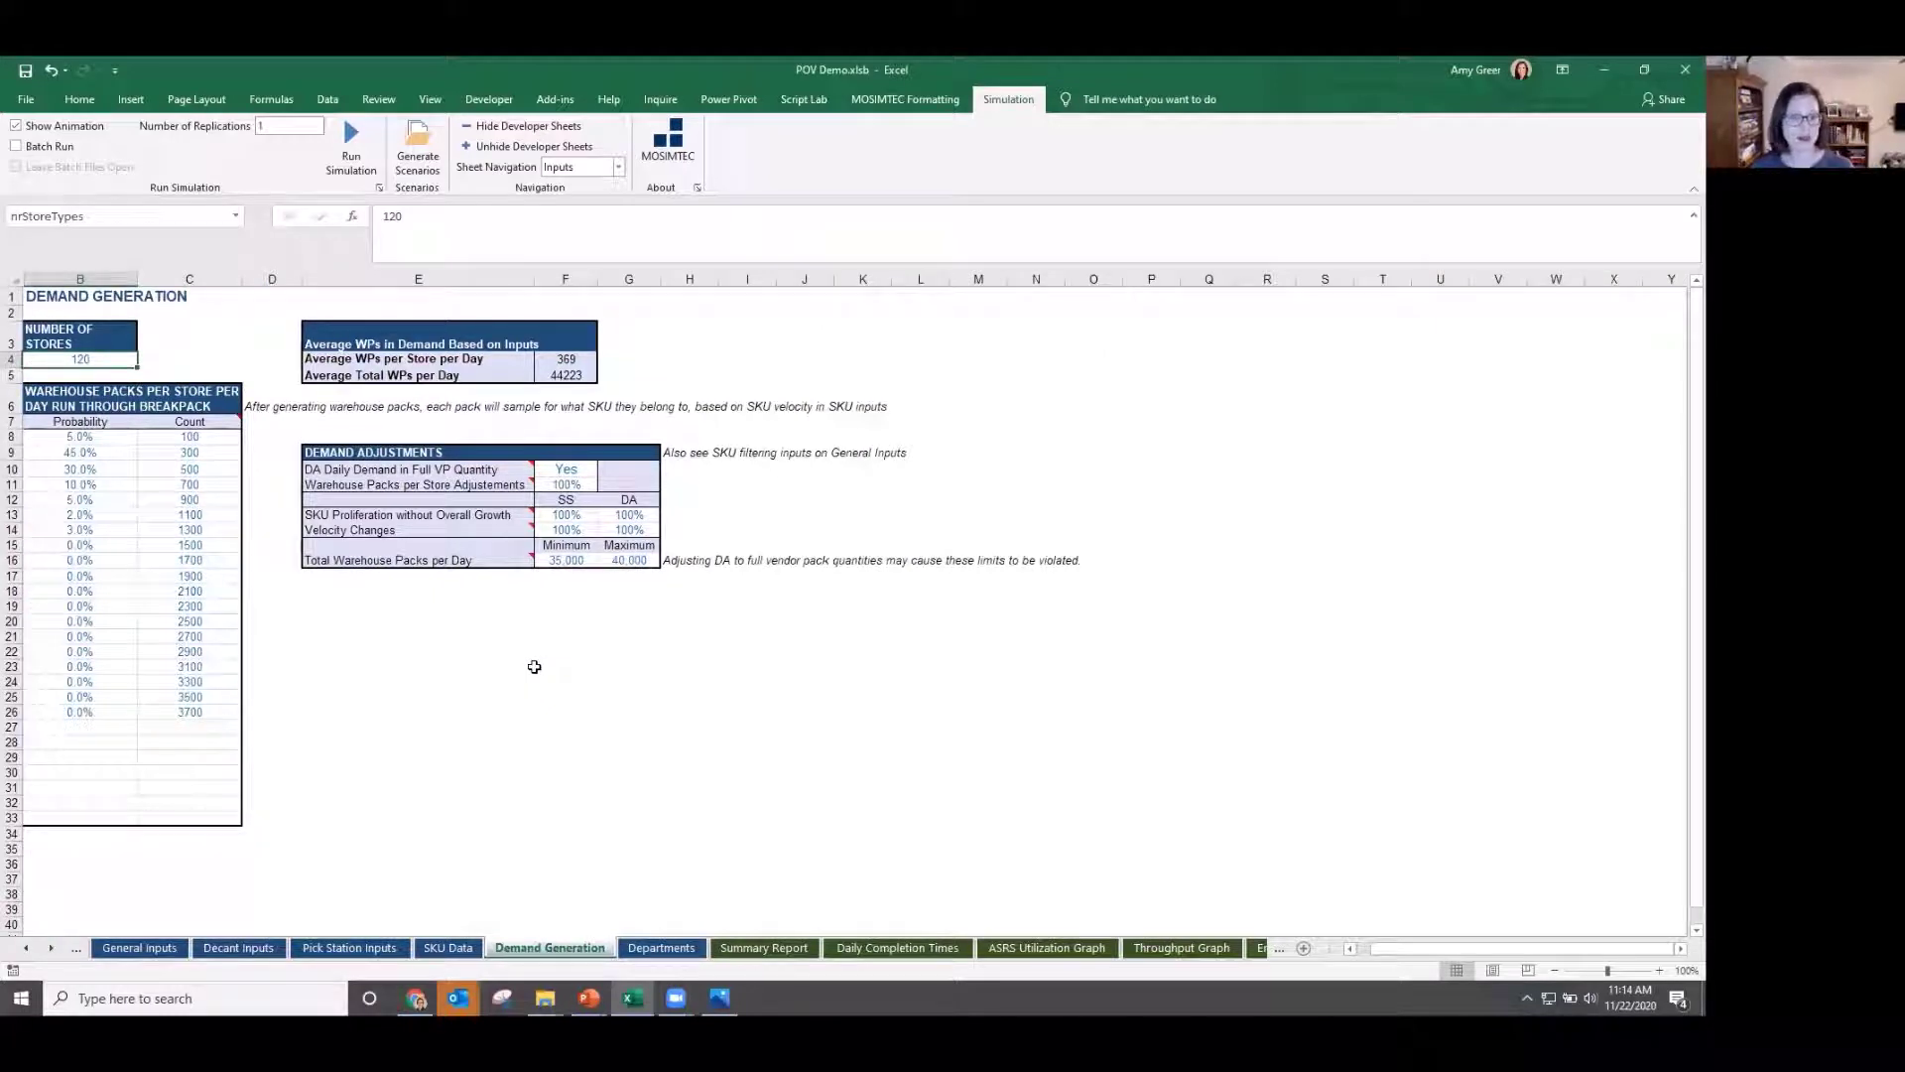
click(580, 560)
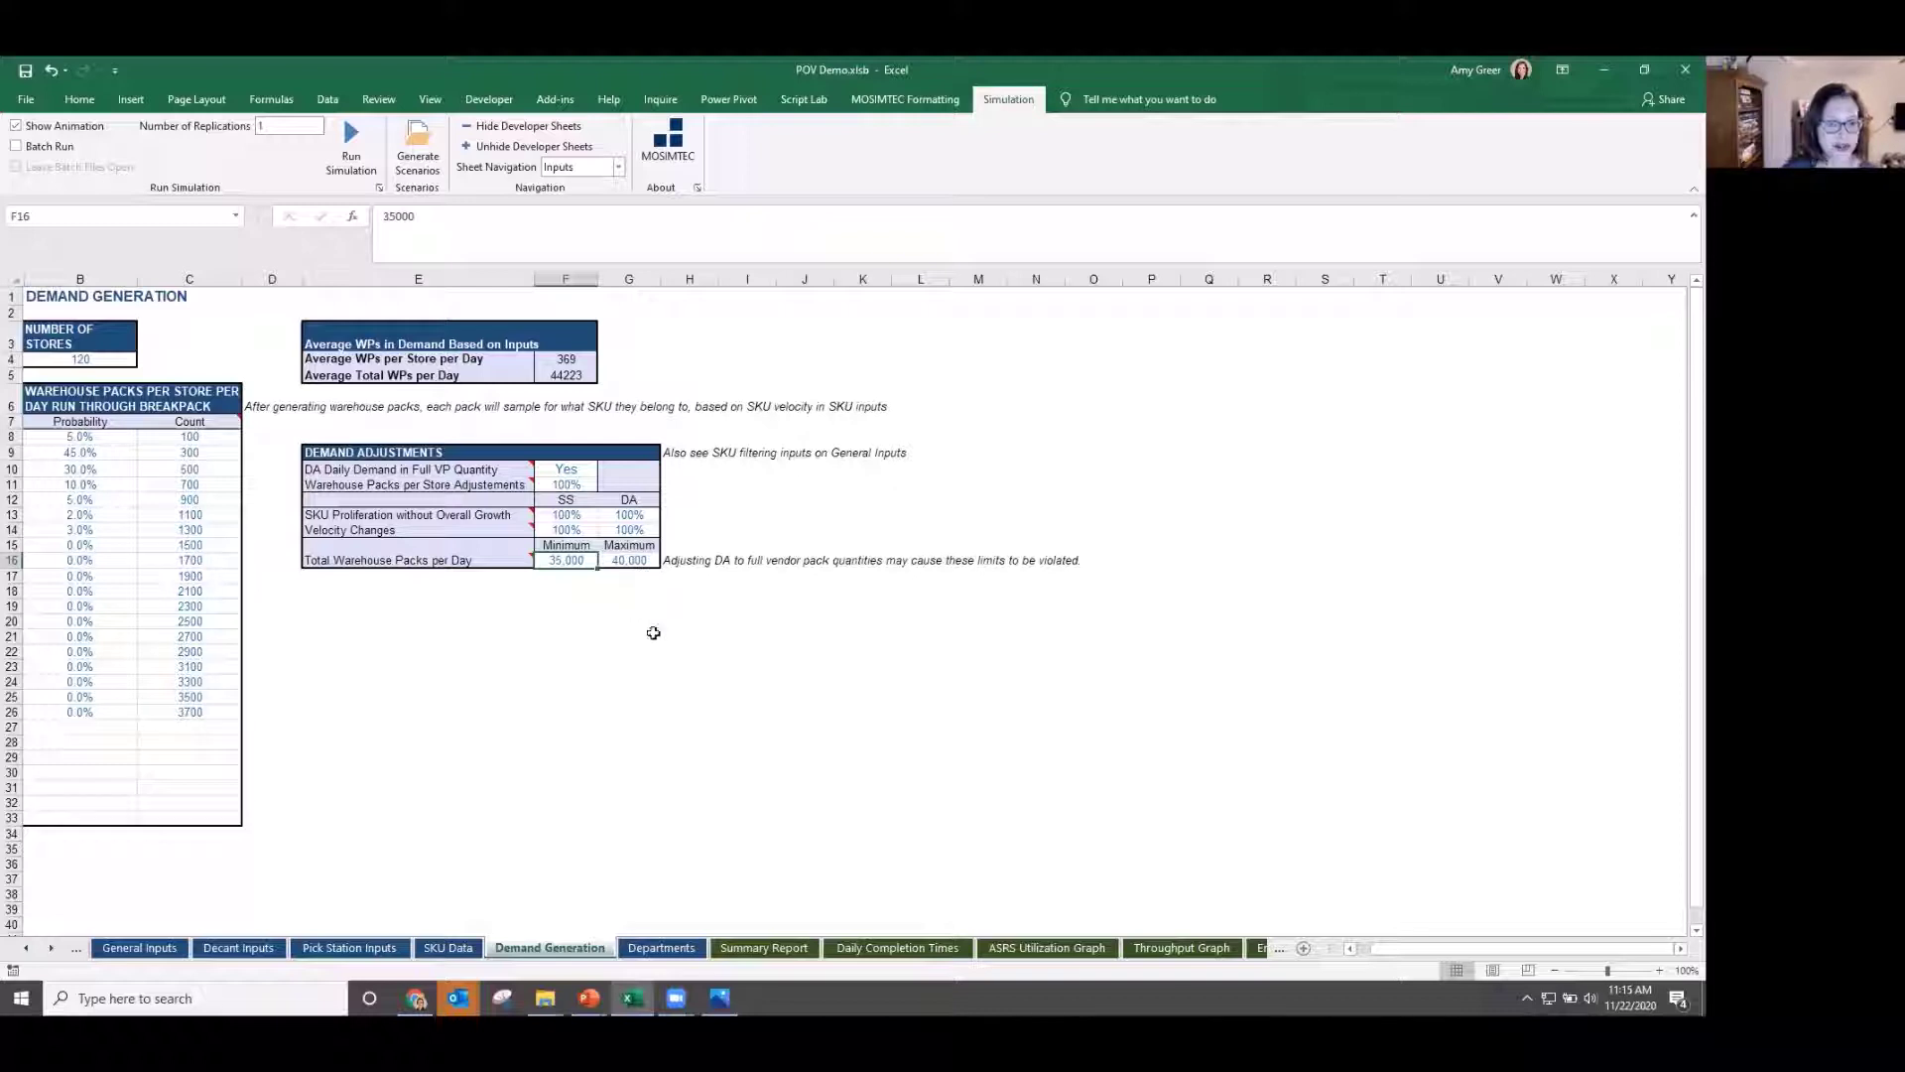
click(485, 497)
click(484, 485)
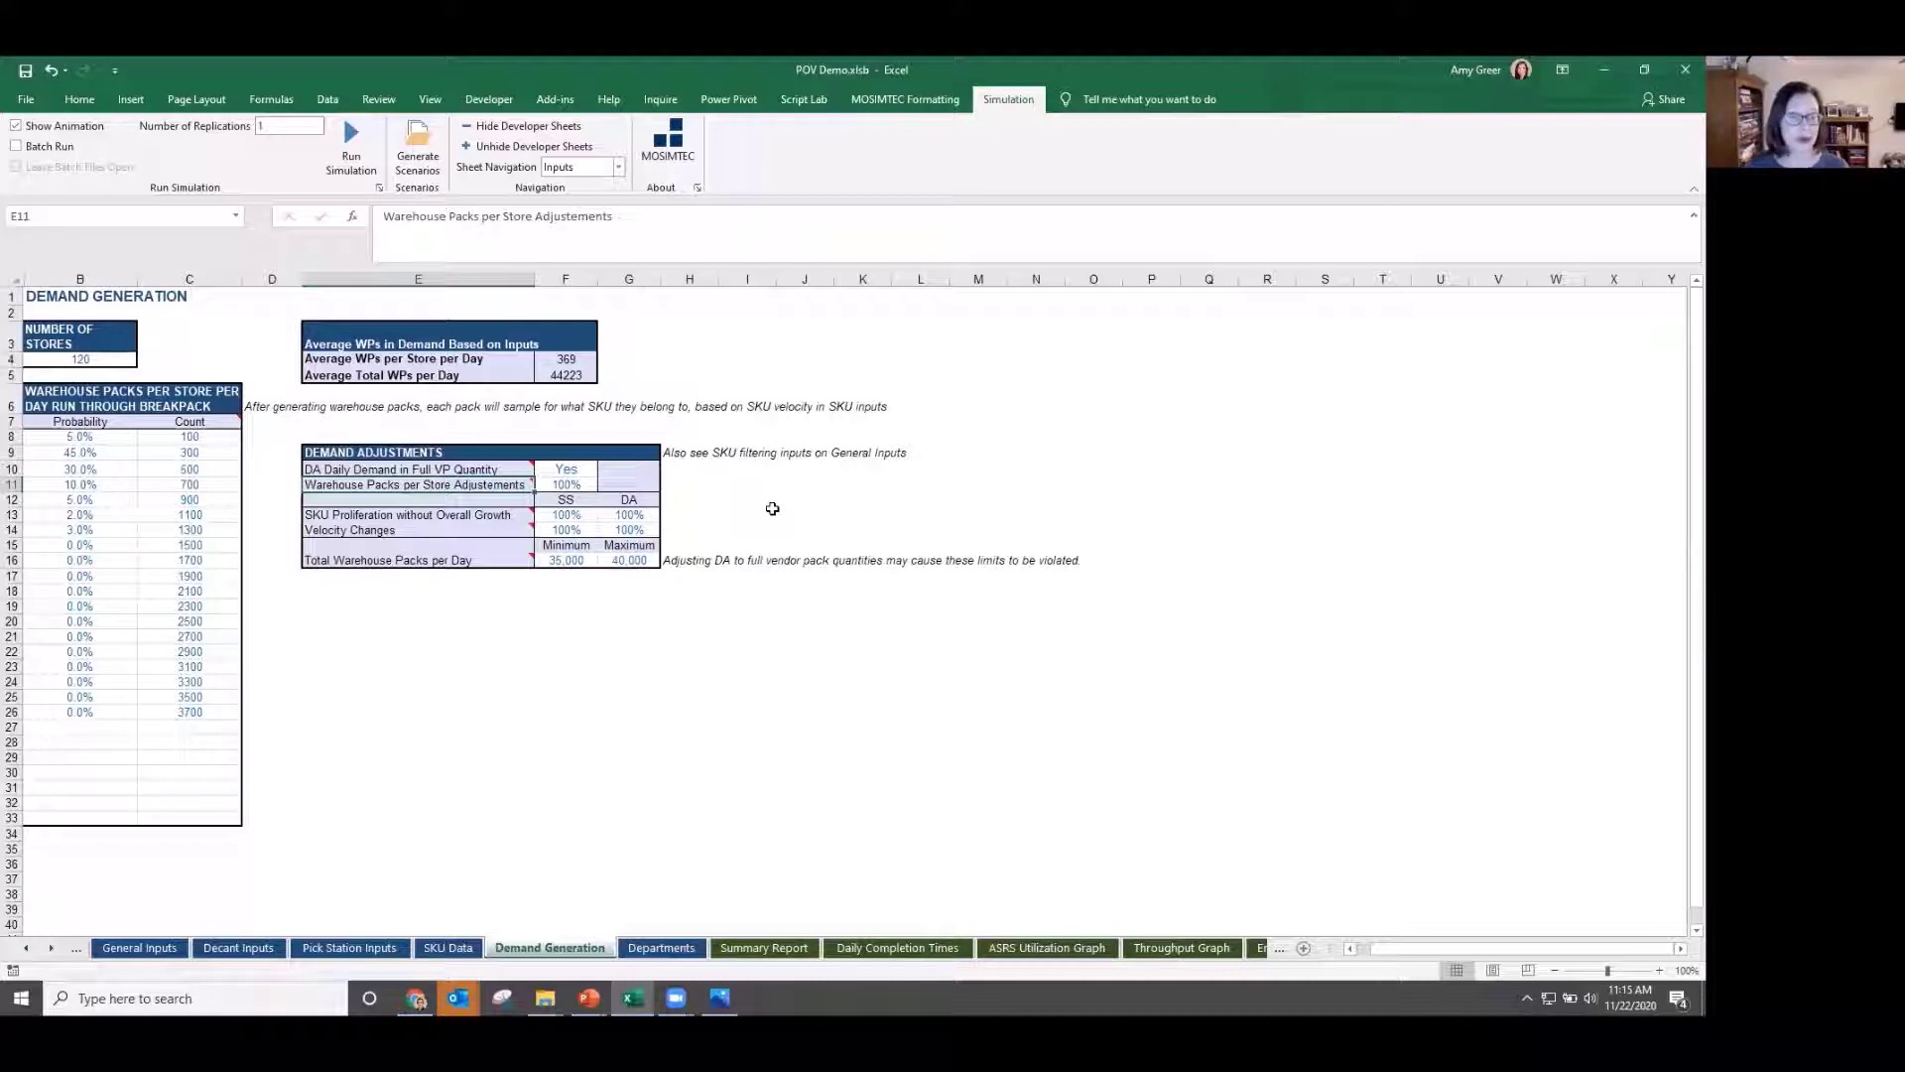
Review the Velocity Types options and the DA minimum for maximum SKUs per day on the General Inputs sheet.
click(165, 951)
click(294, 440)
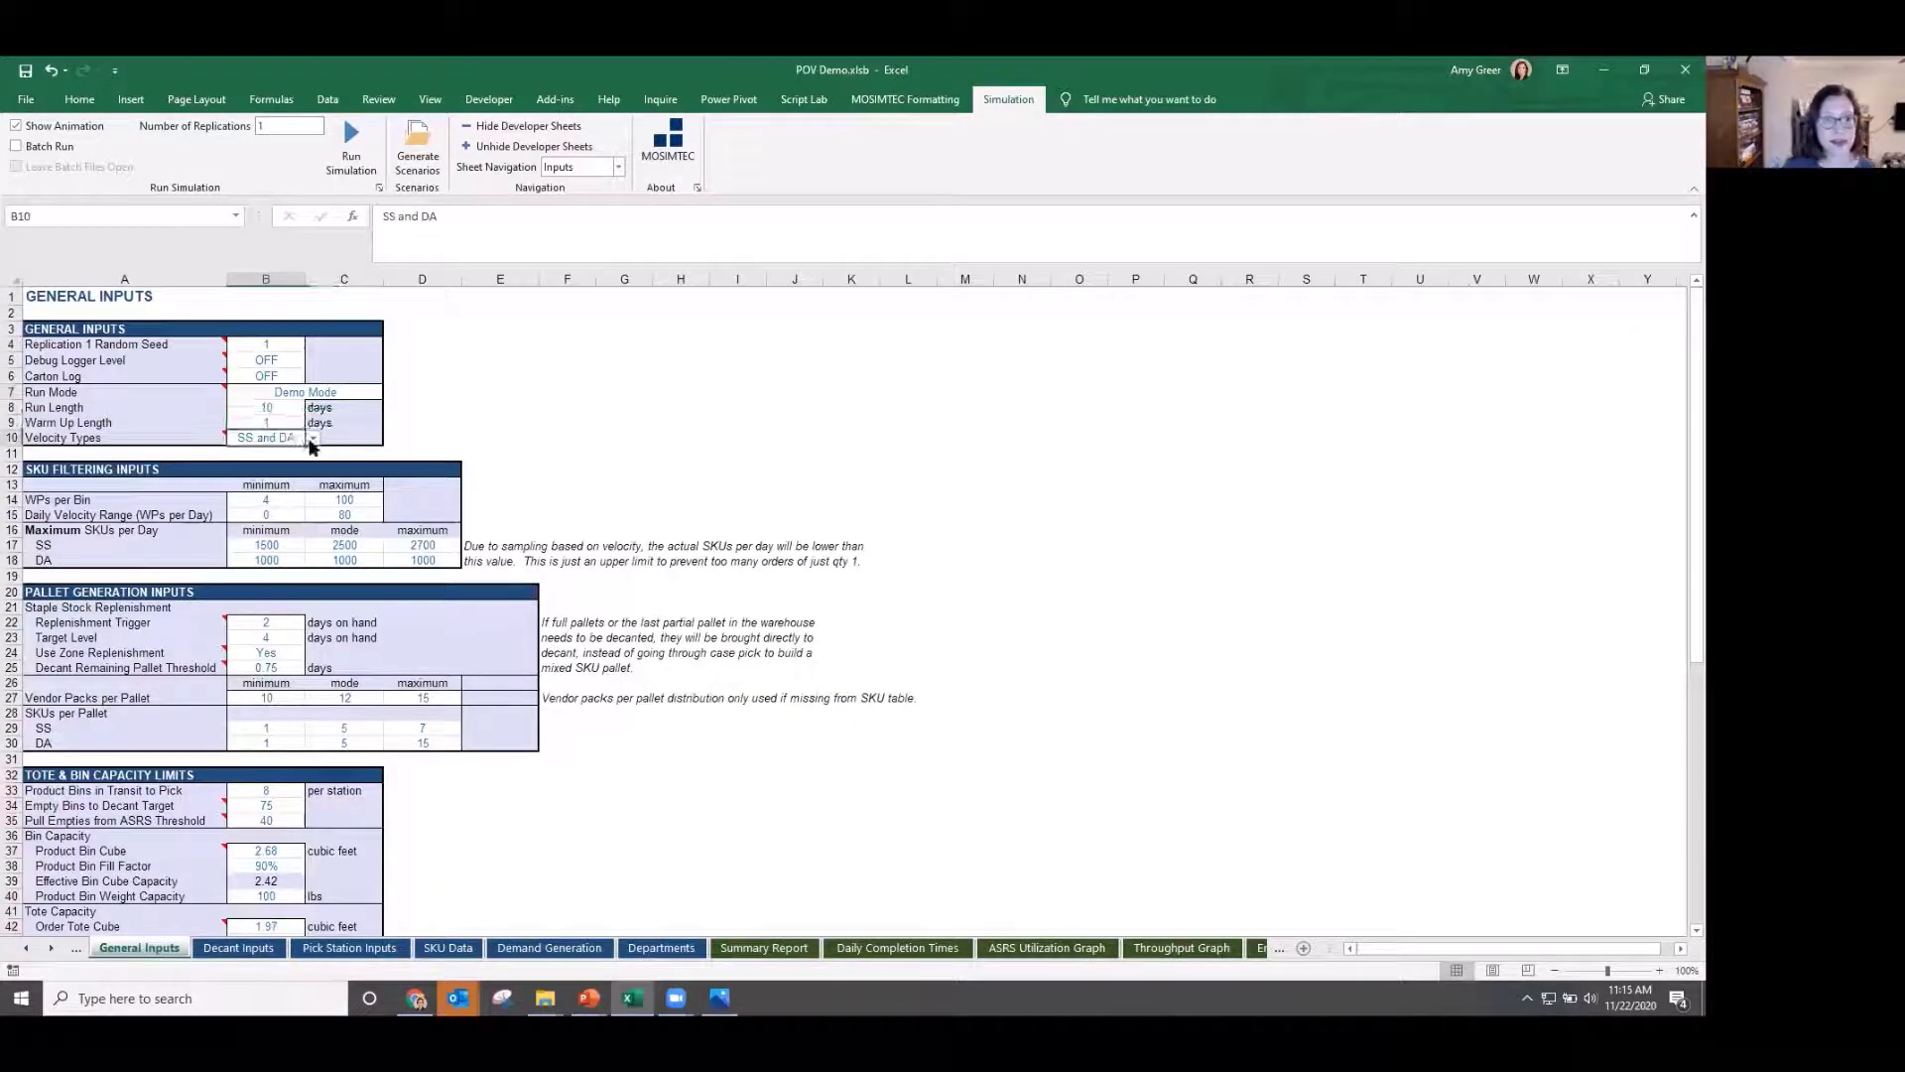
click(312, 442)
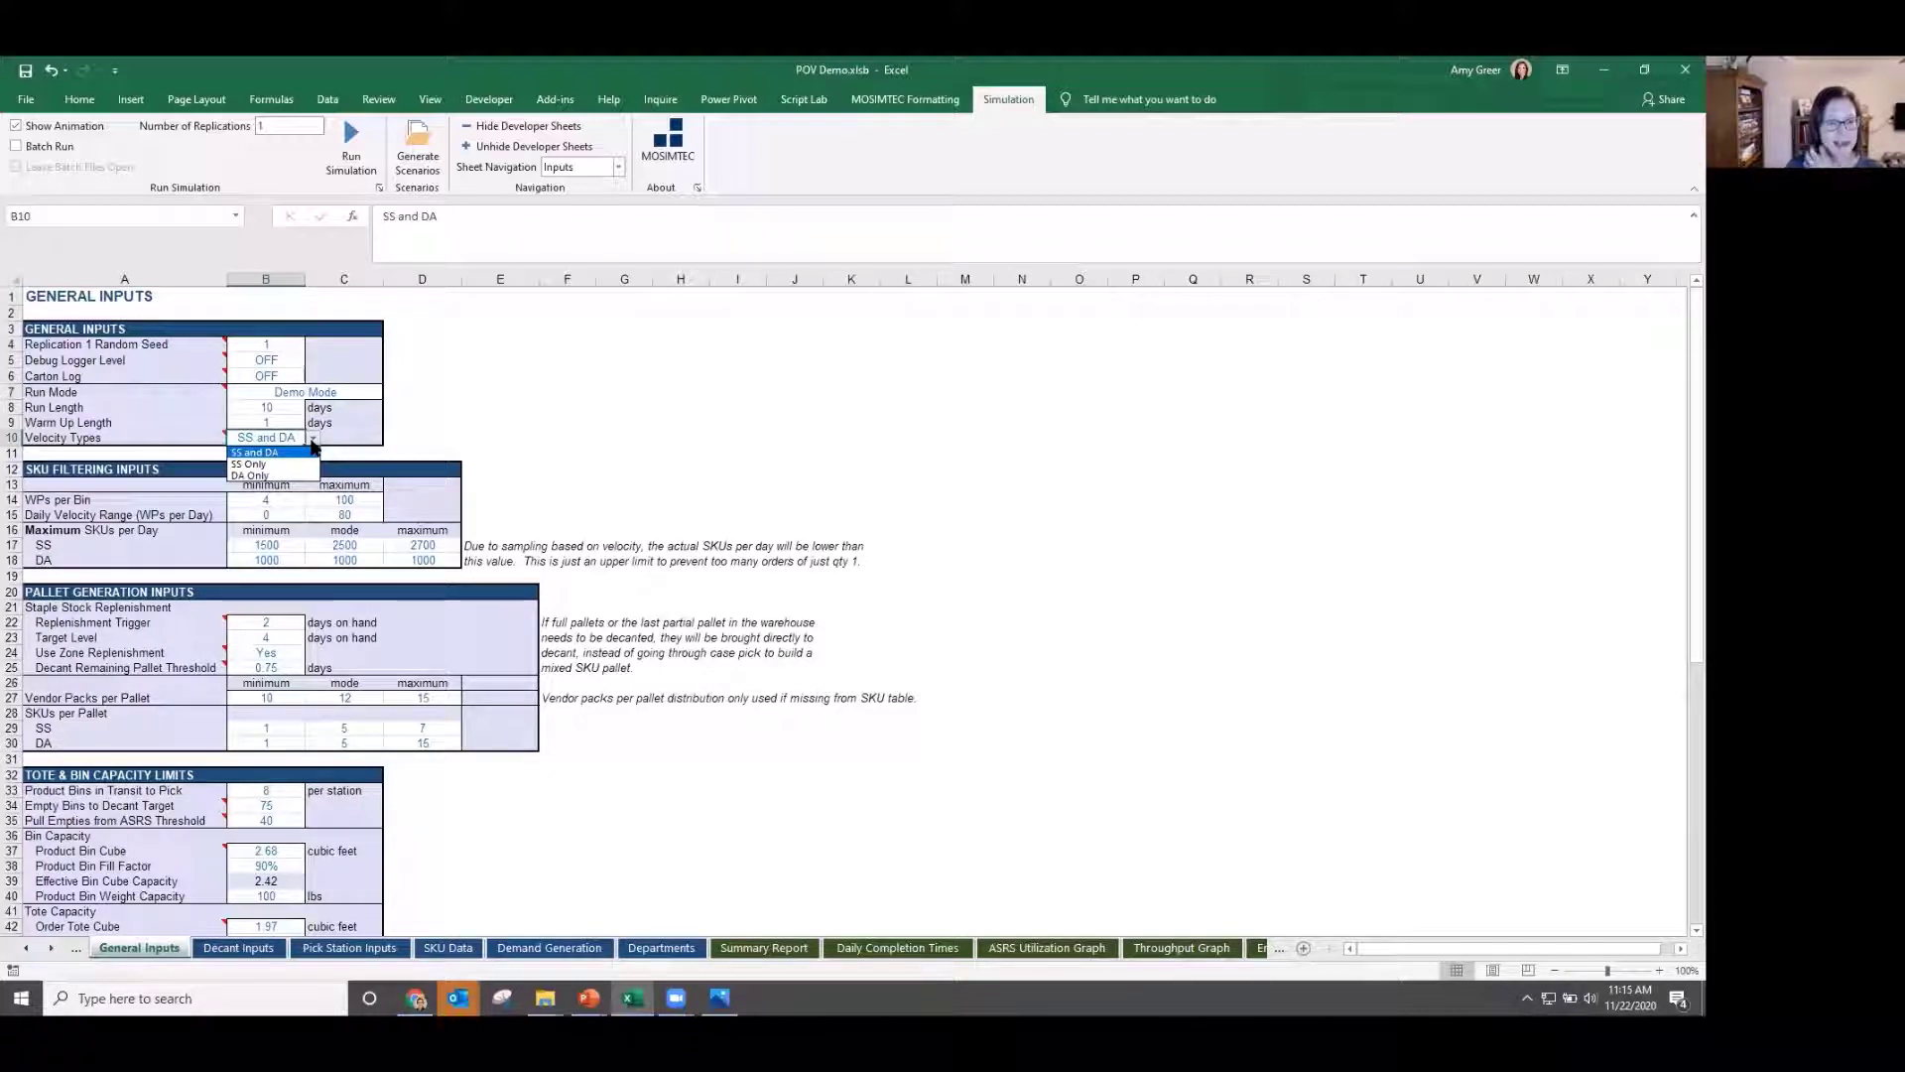
click(497, 433)
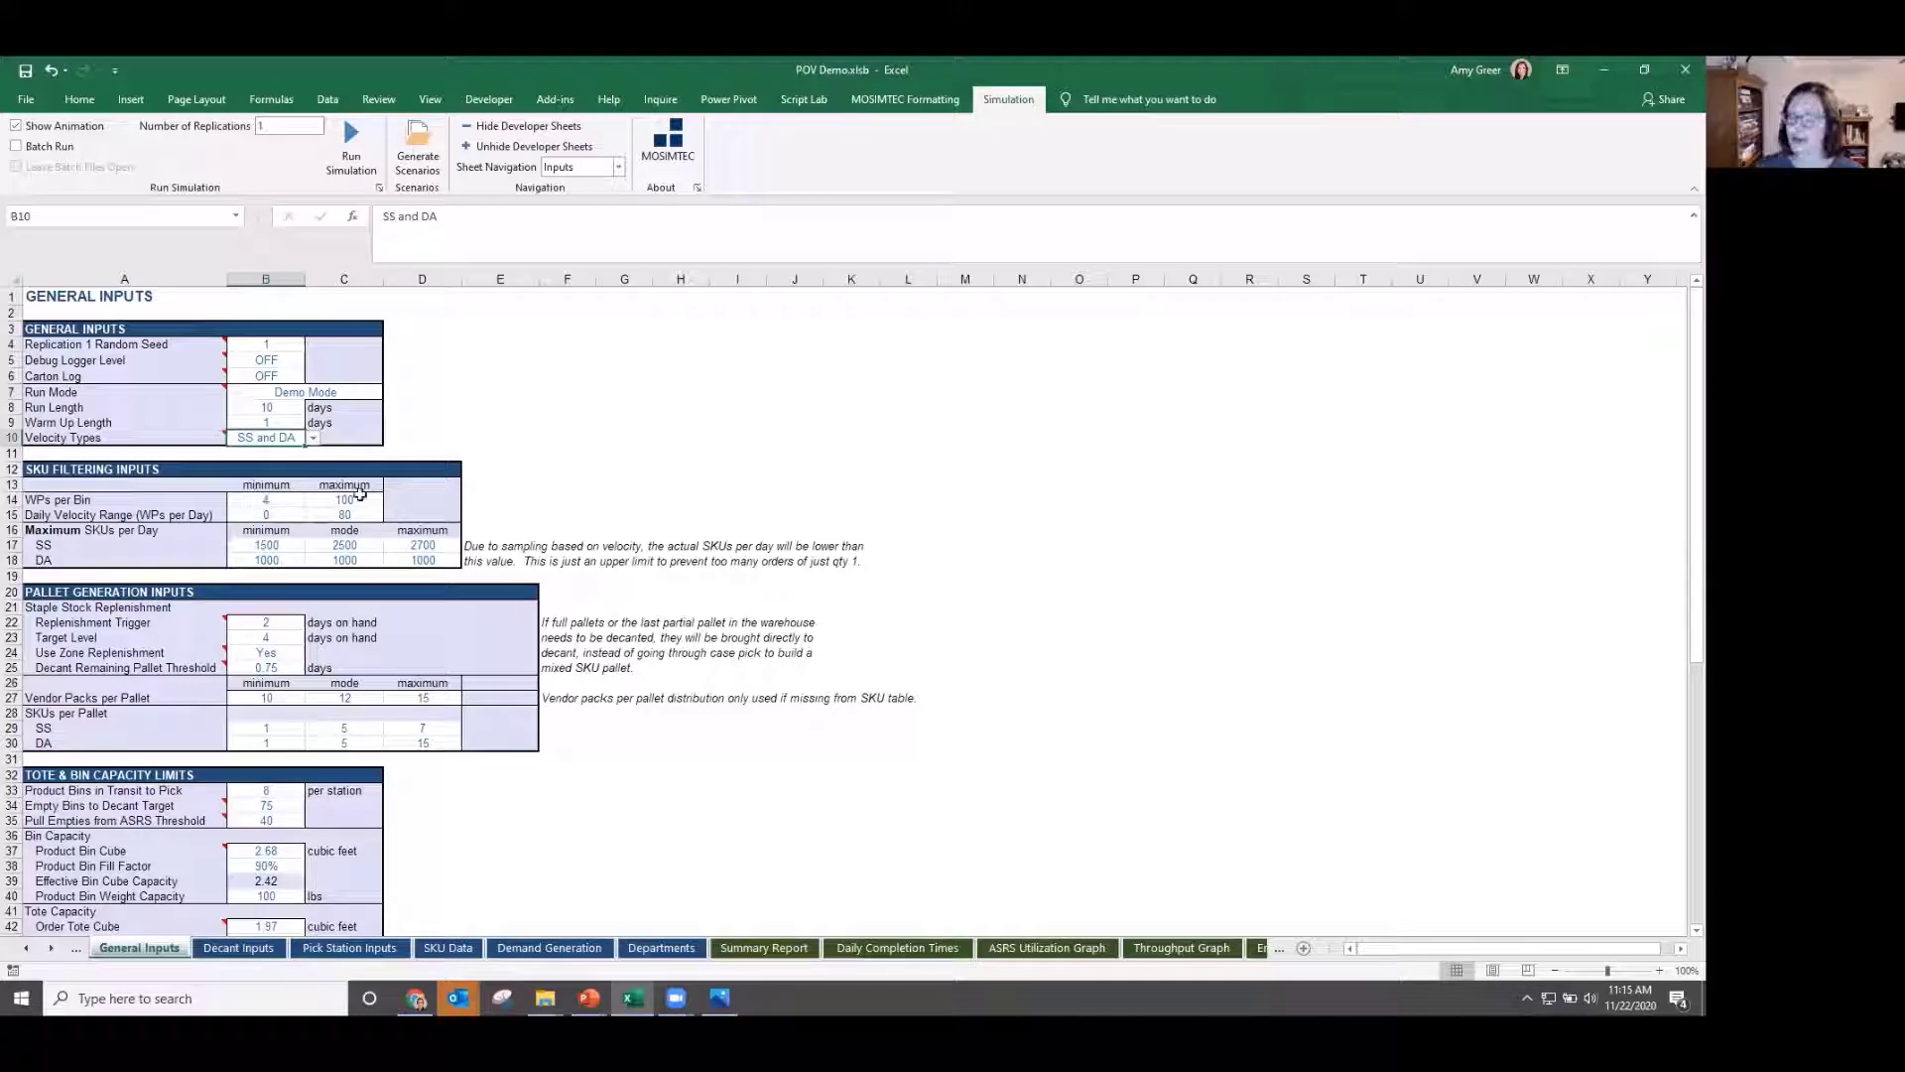
click(283, 559)
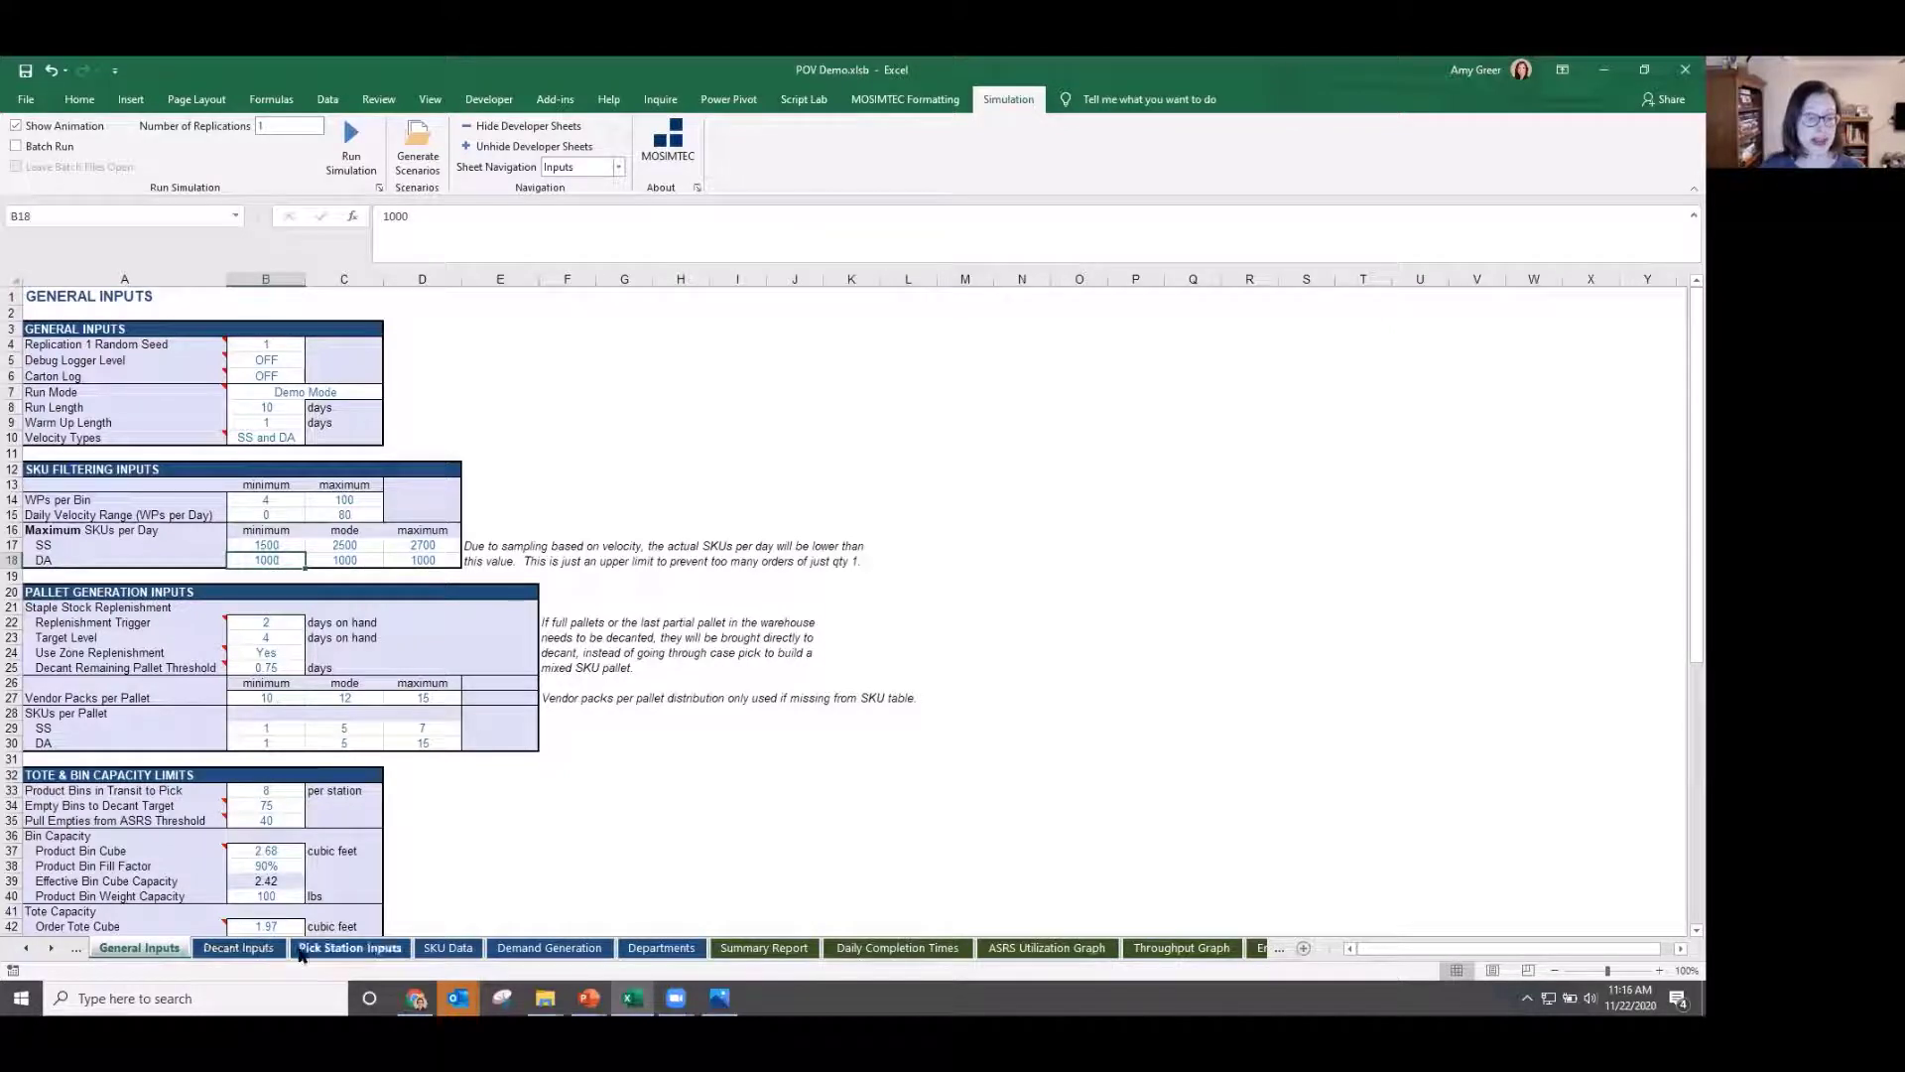
Review the minimum vendor and warehouse pack transfer times and station 1's on/off setting on the Decant Inputs sheet.
click(260, 951)
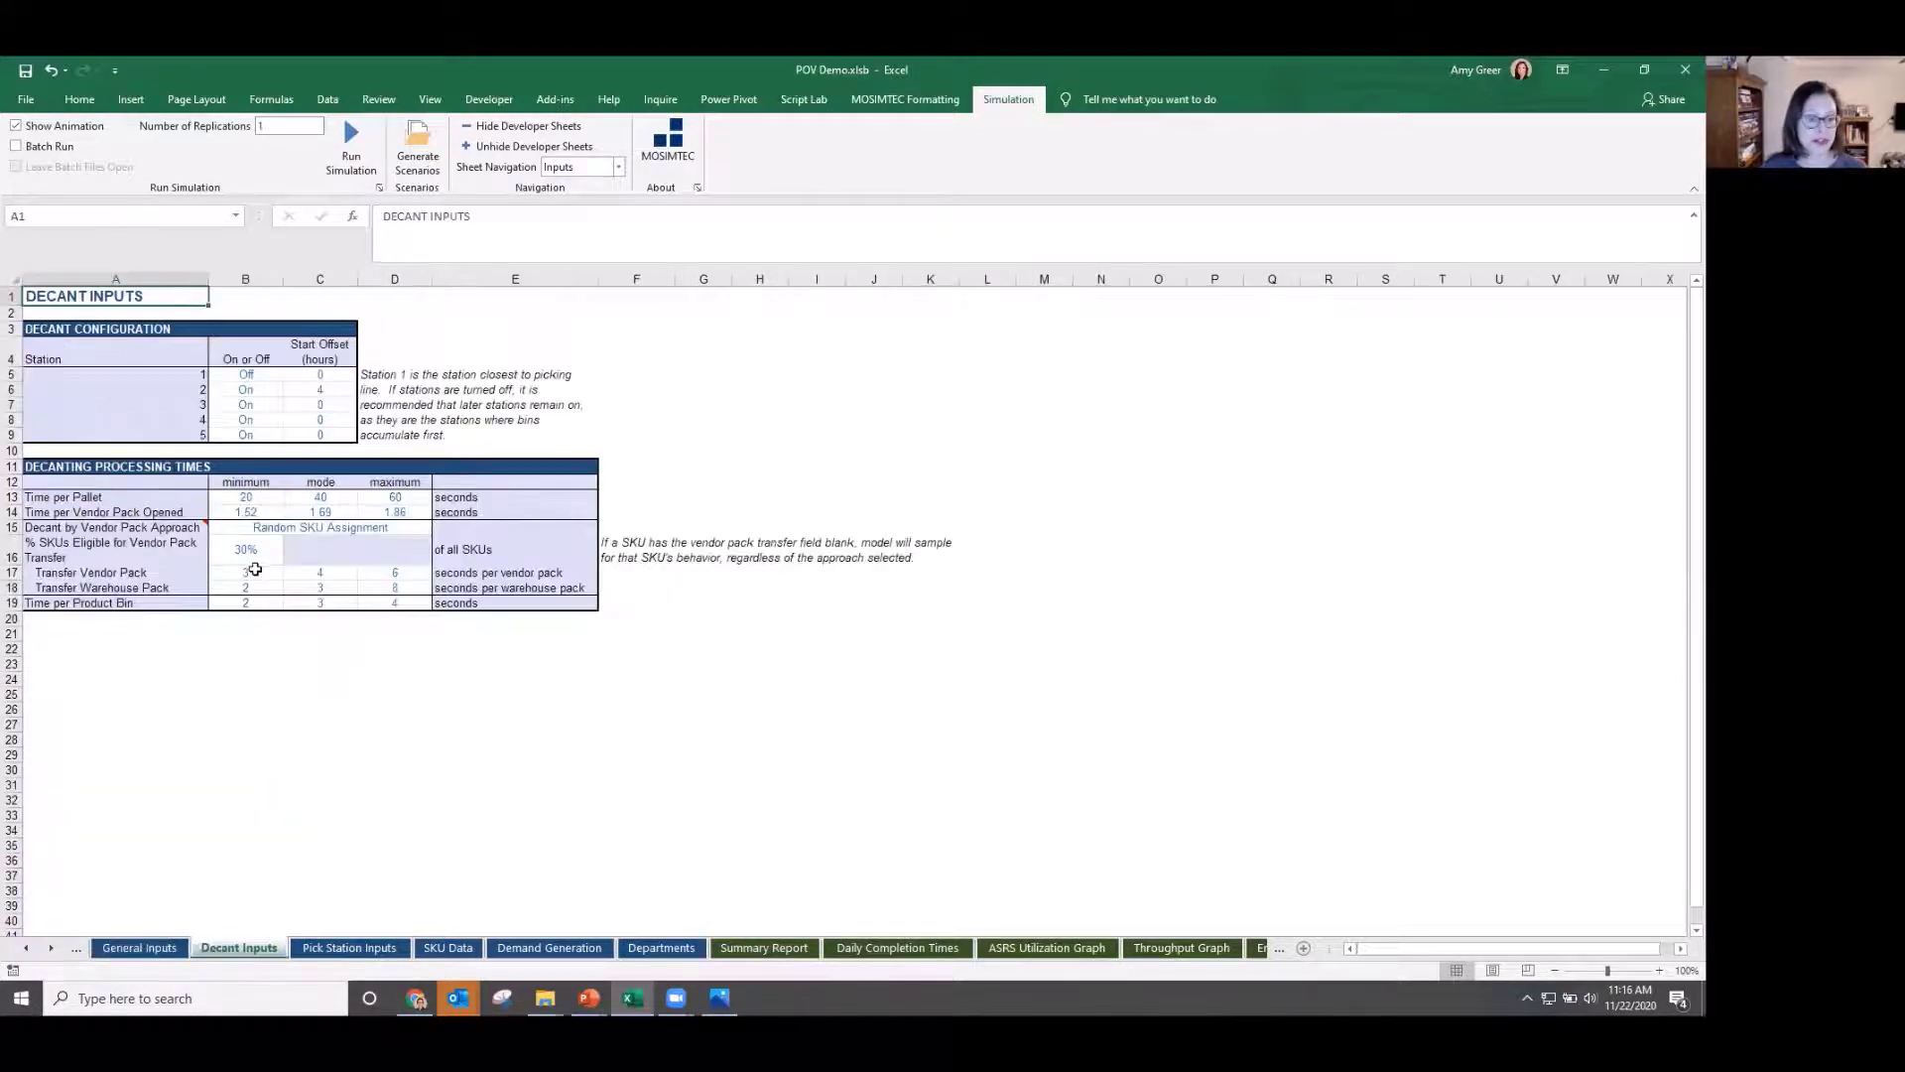
drag(248, 572, 248, 587)
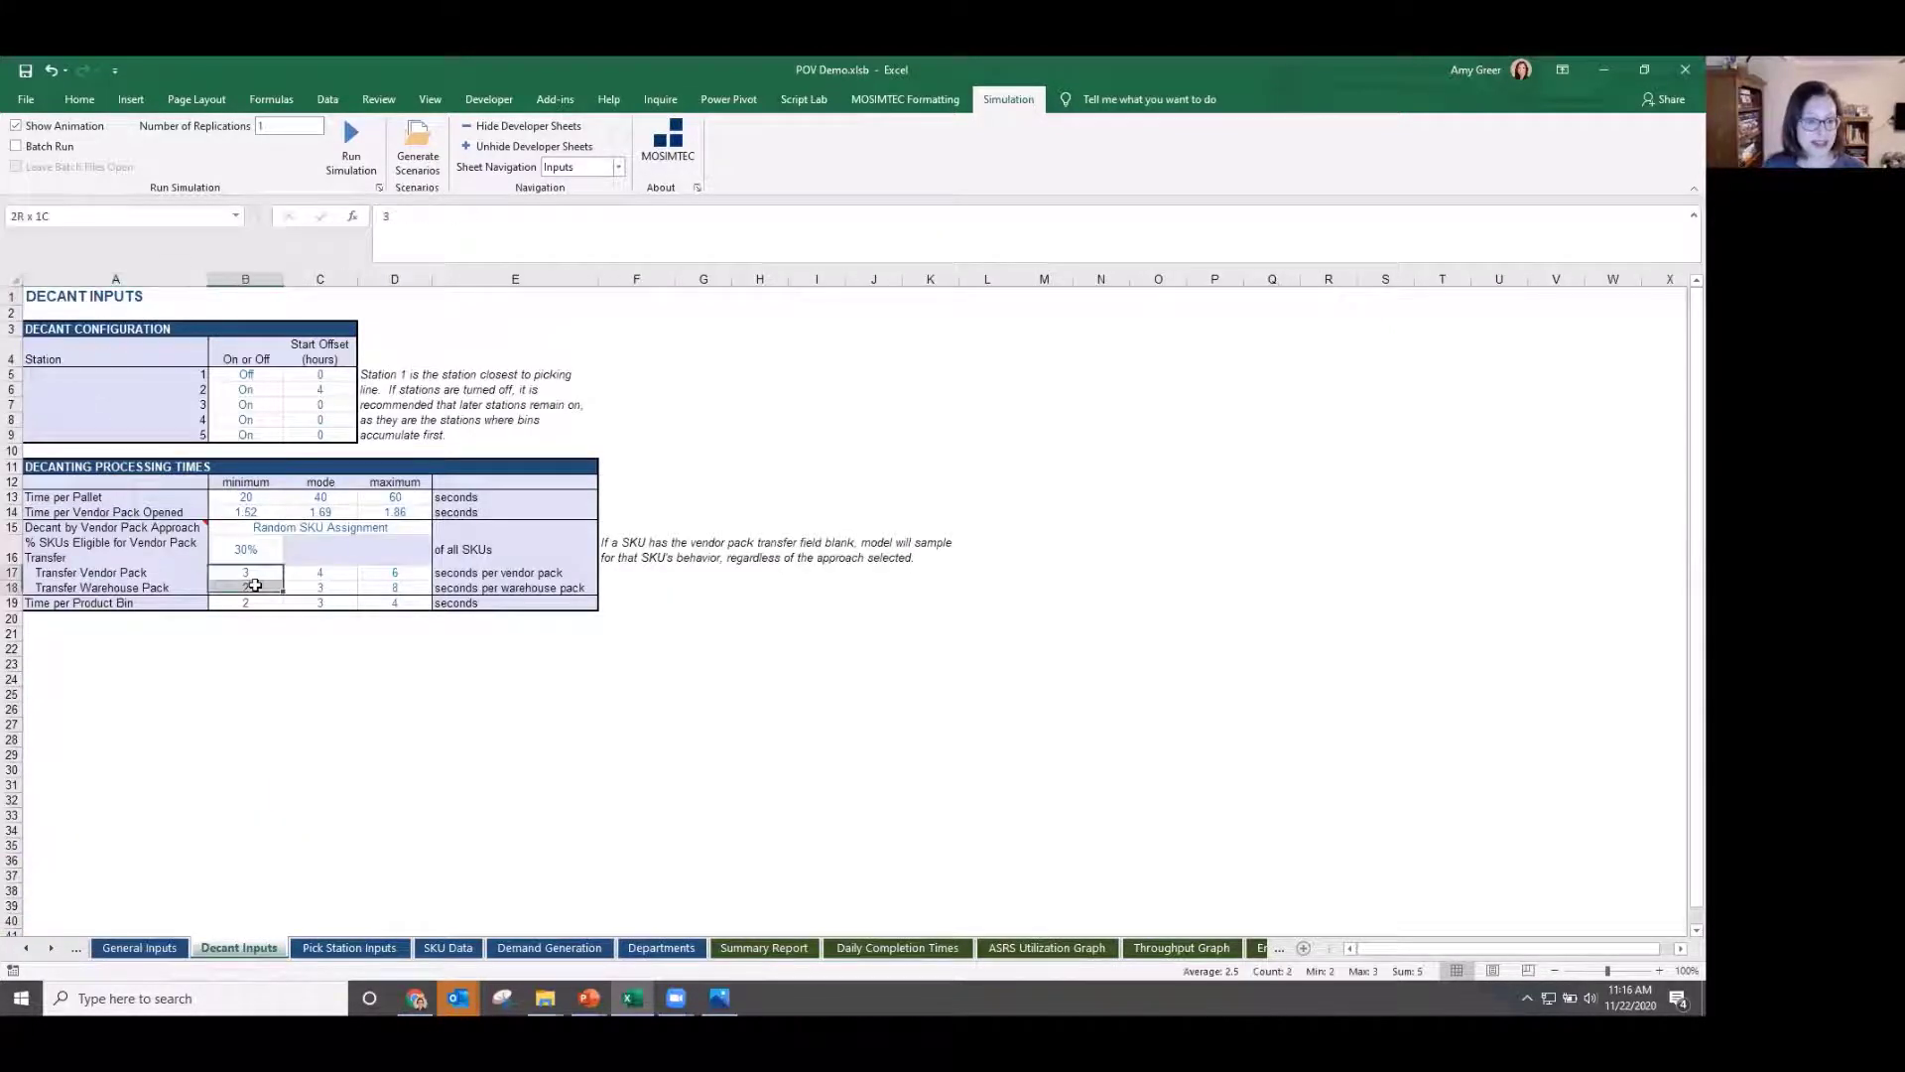
click(248, 376)
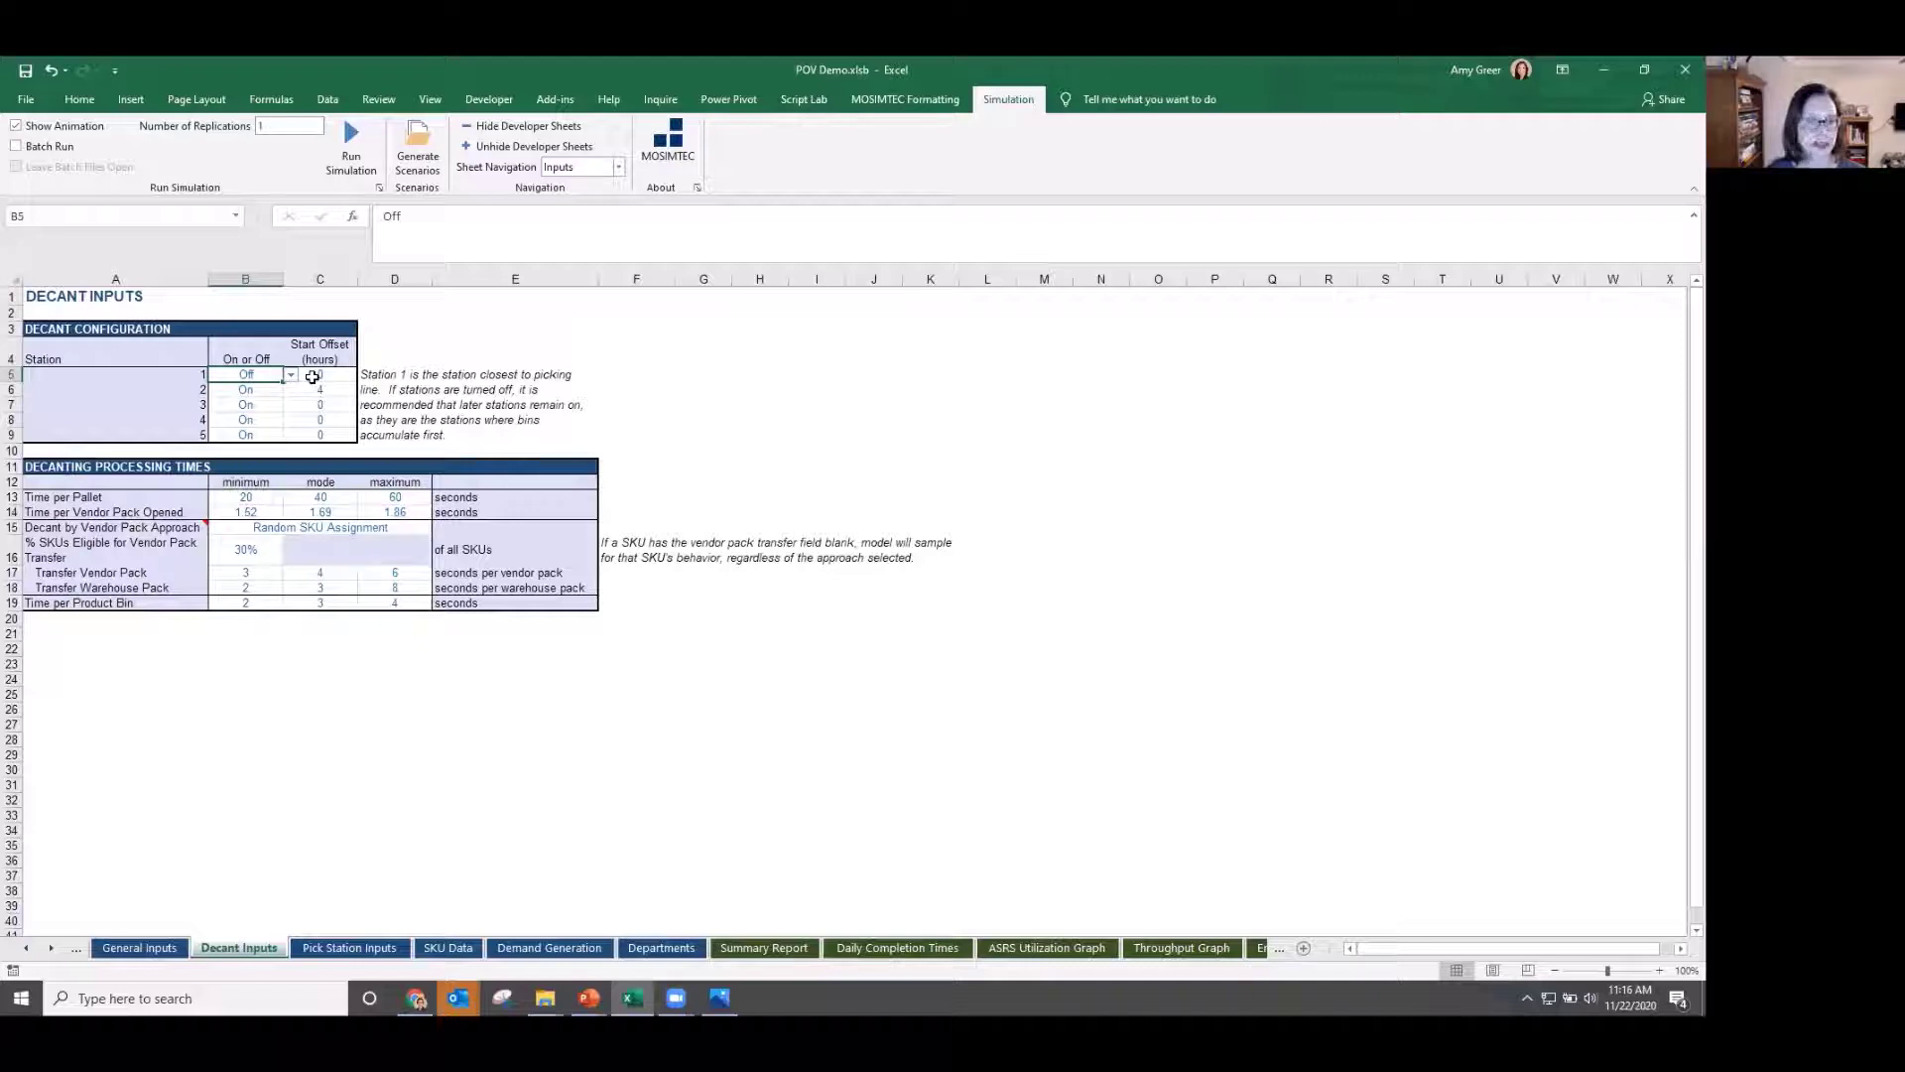
Read through the Summary Report from demand to ASRS utilization, including the percentage of department-pure totes.
click(764, 947)
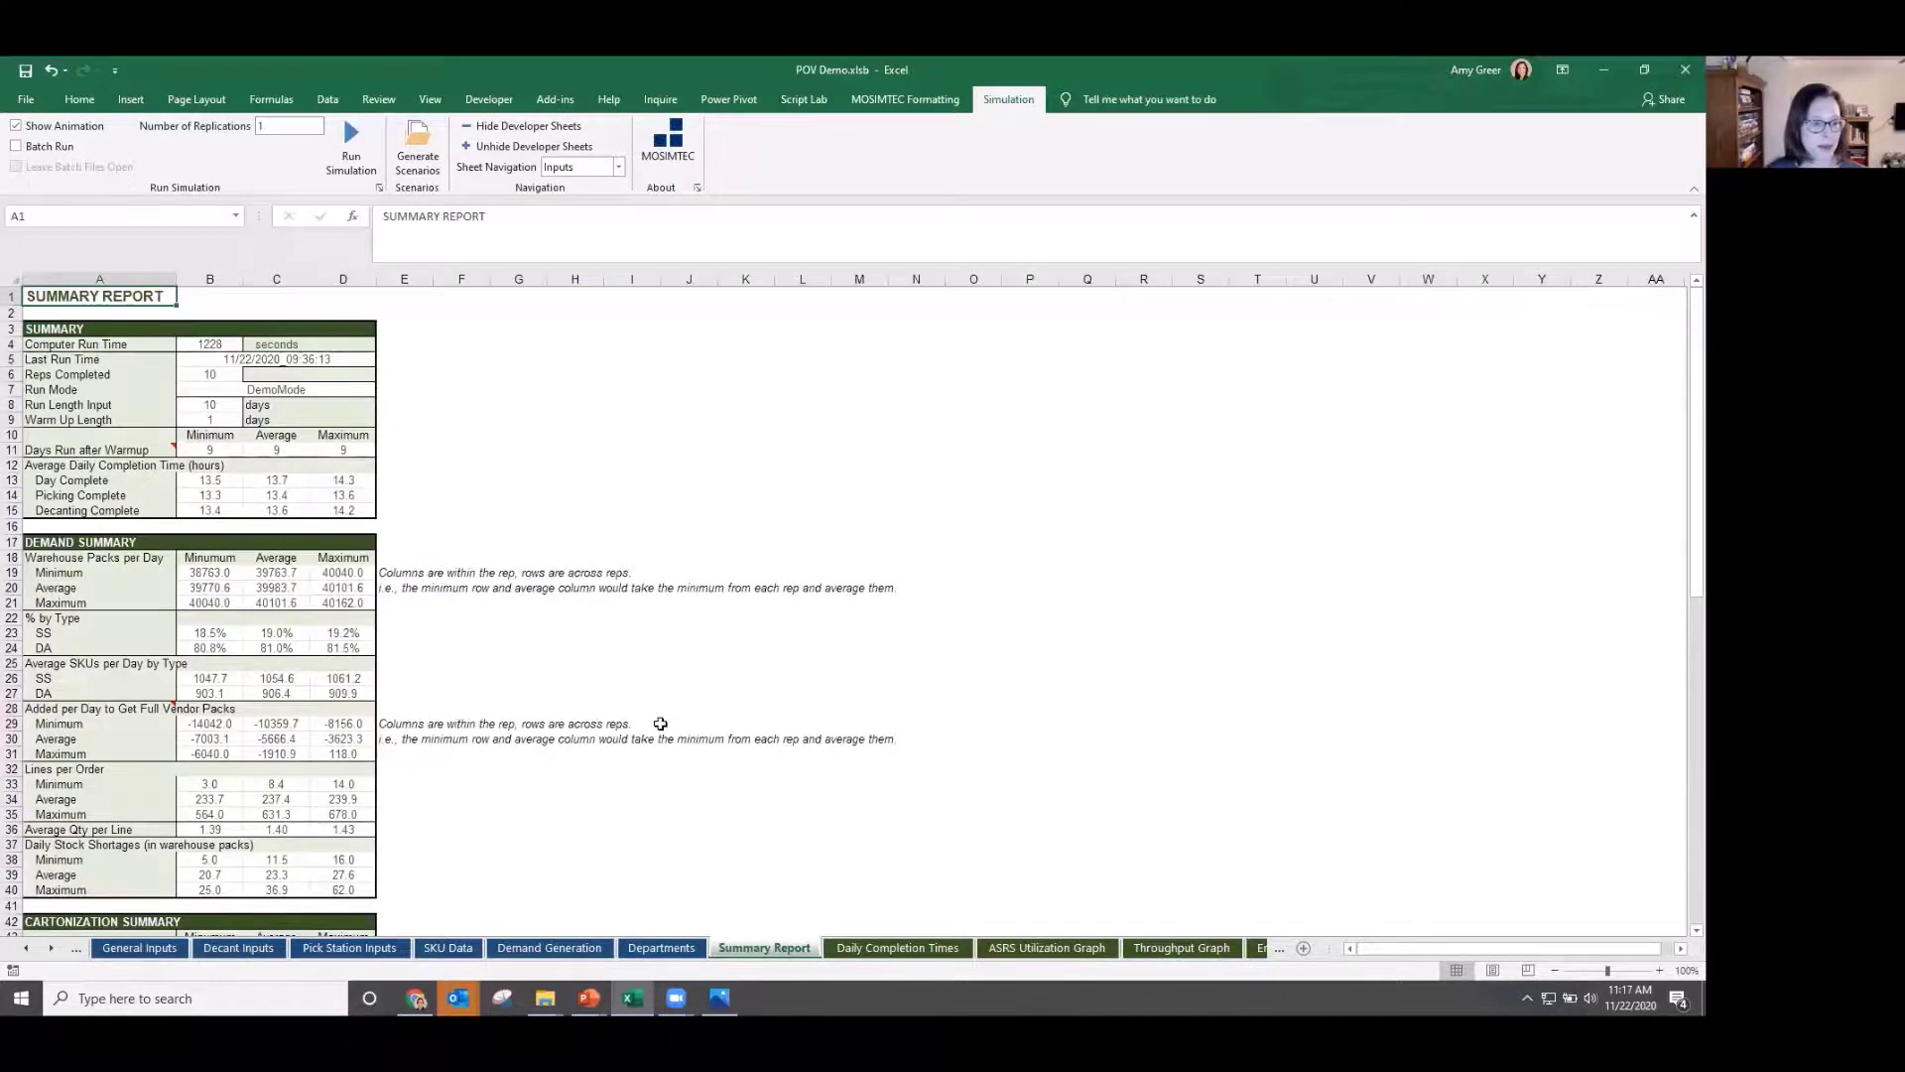
scroll(660, 723, down, 5)
scroll(659, 724, down, 9)
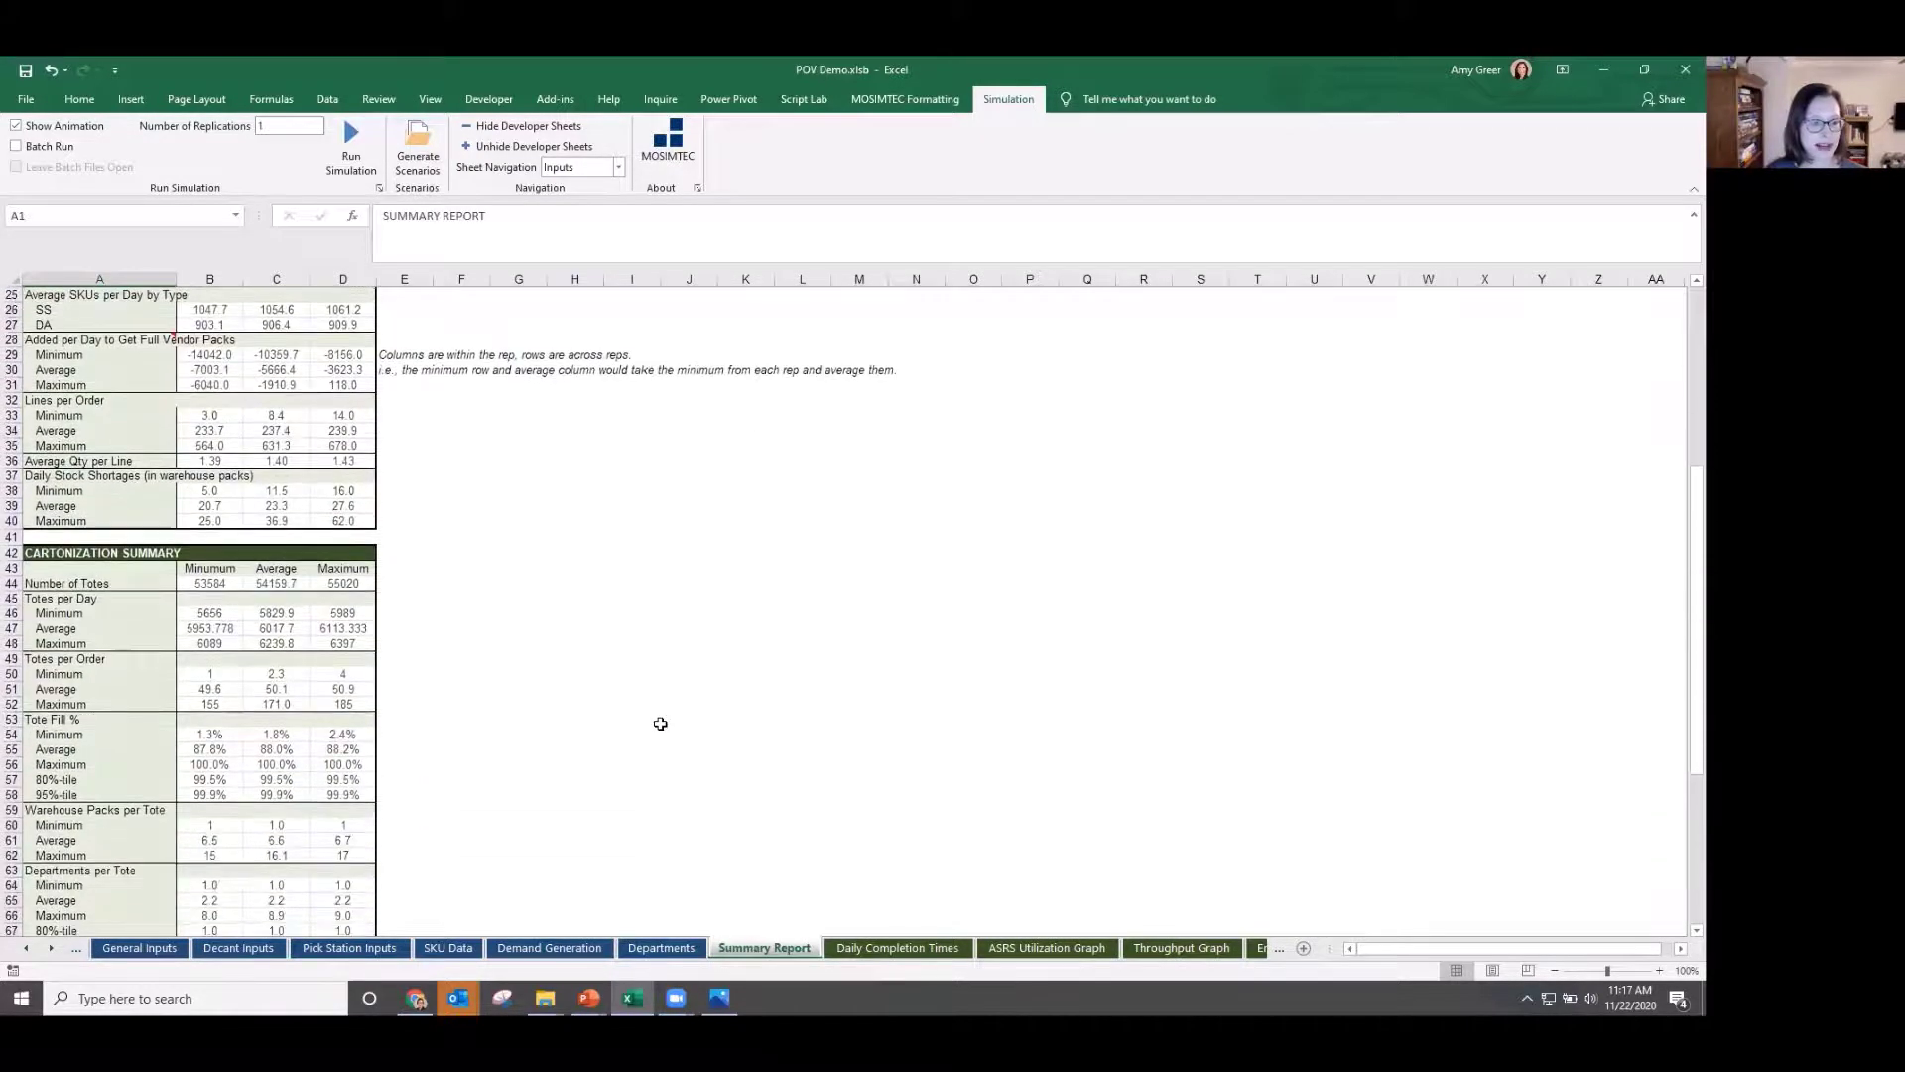
scroll(349, 726, down, 1)
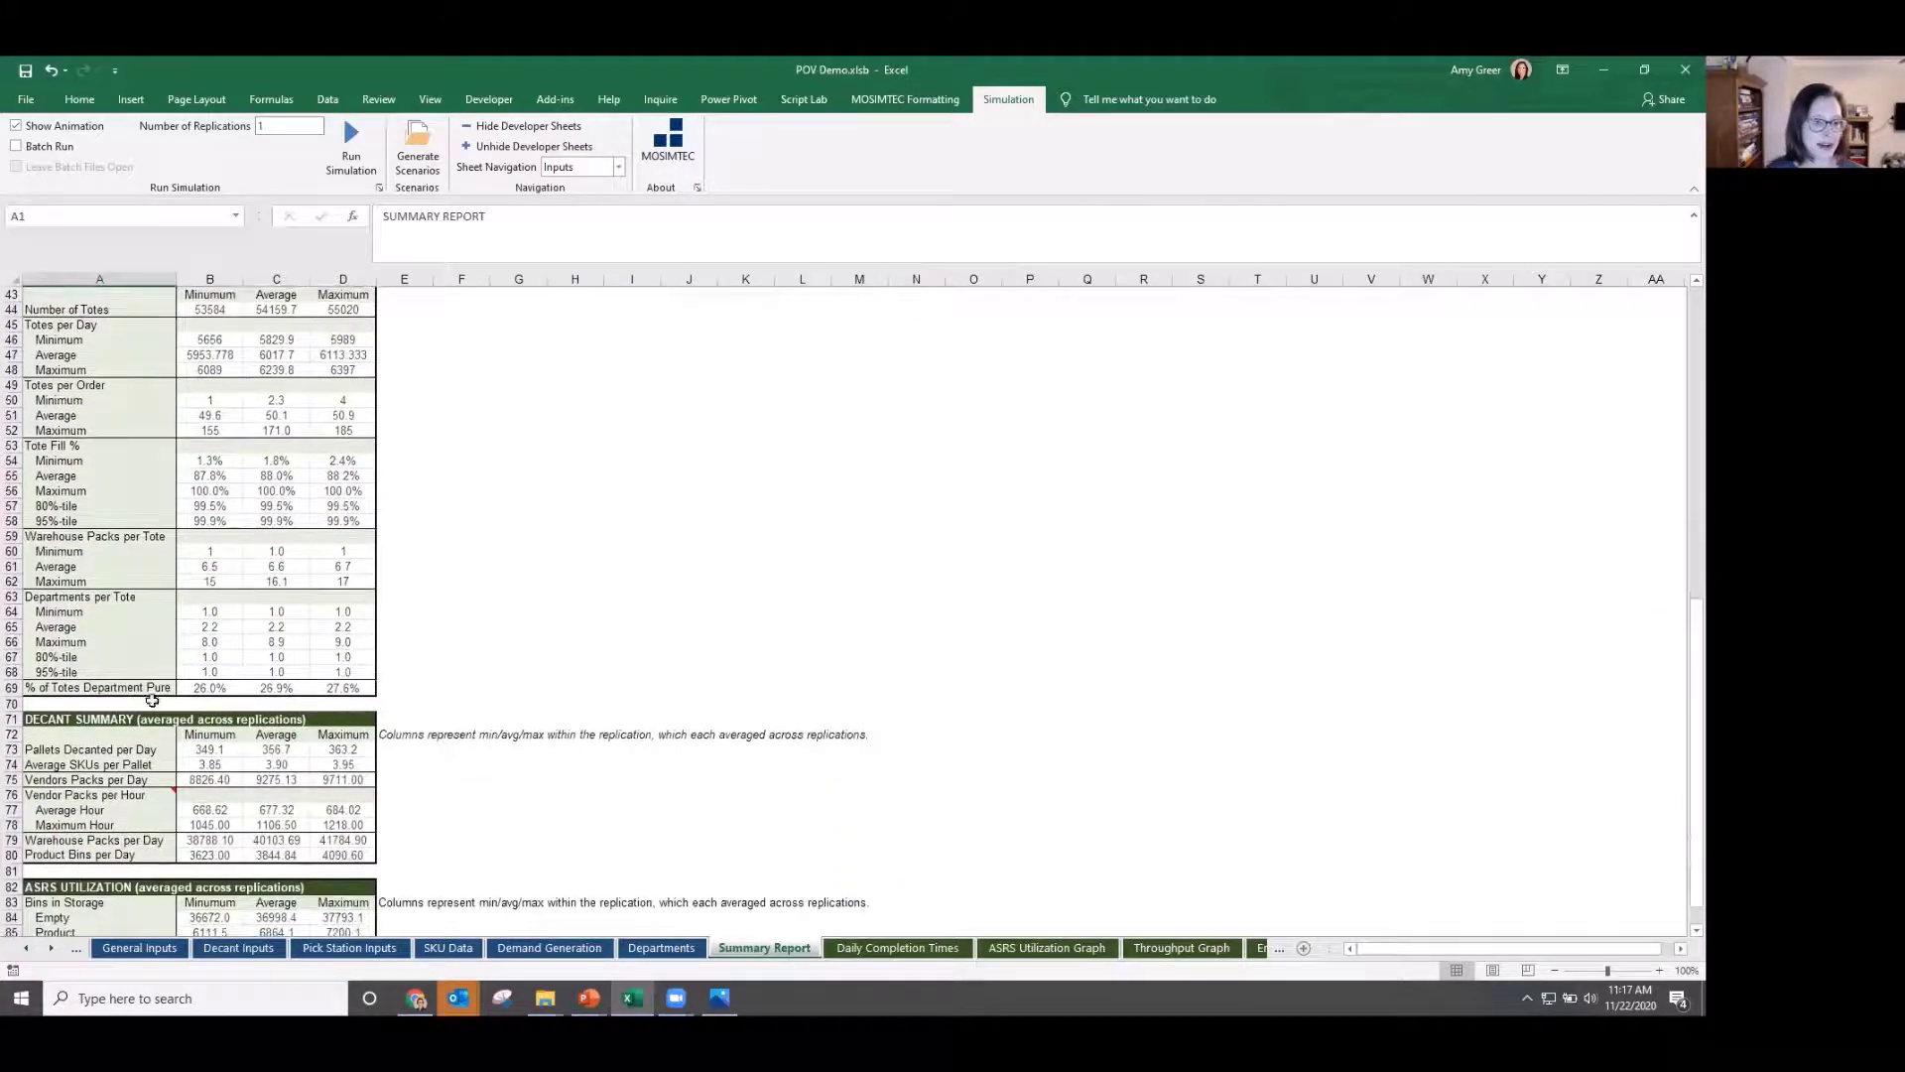
click(151, 690)
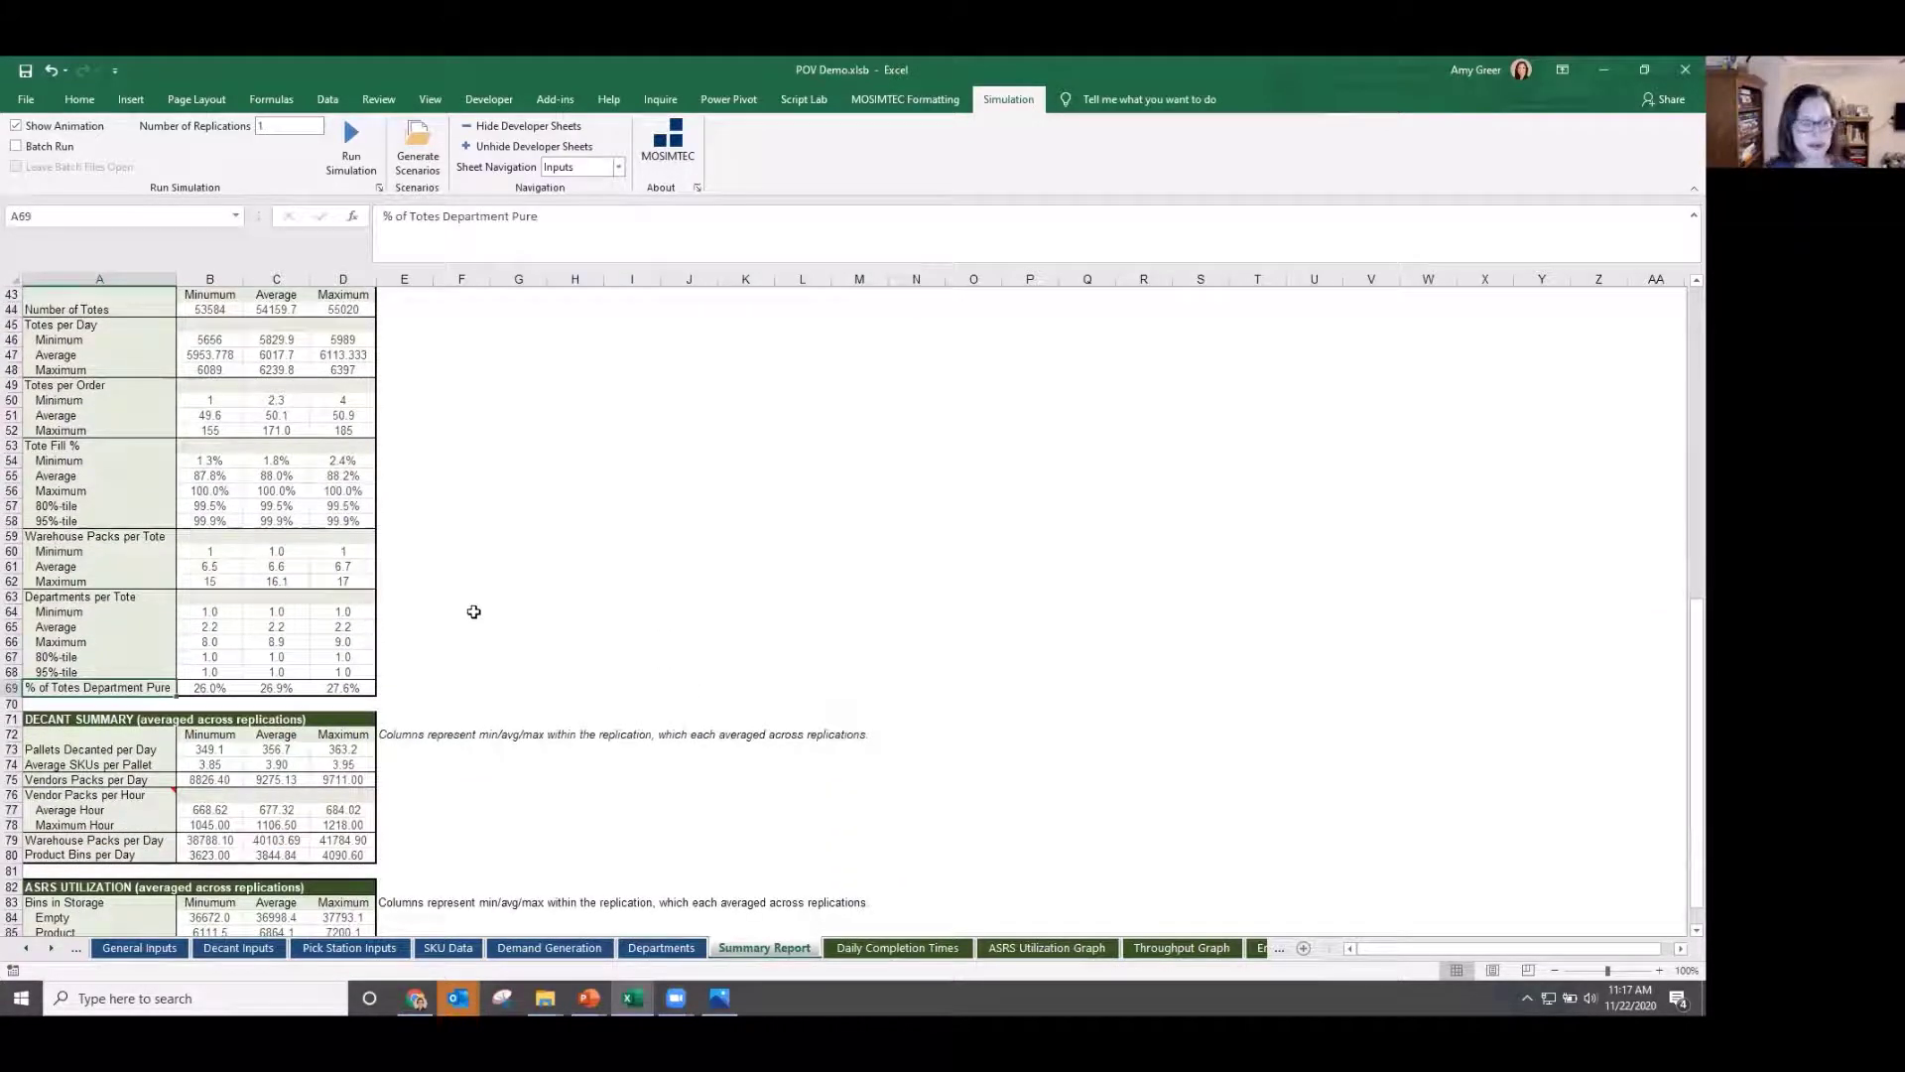
scroll(473, 613, down, 2)
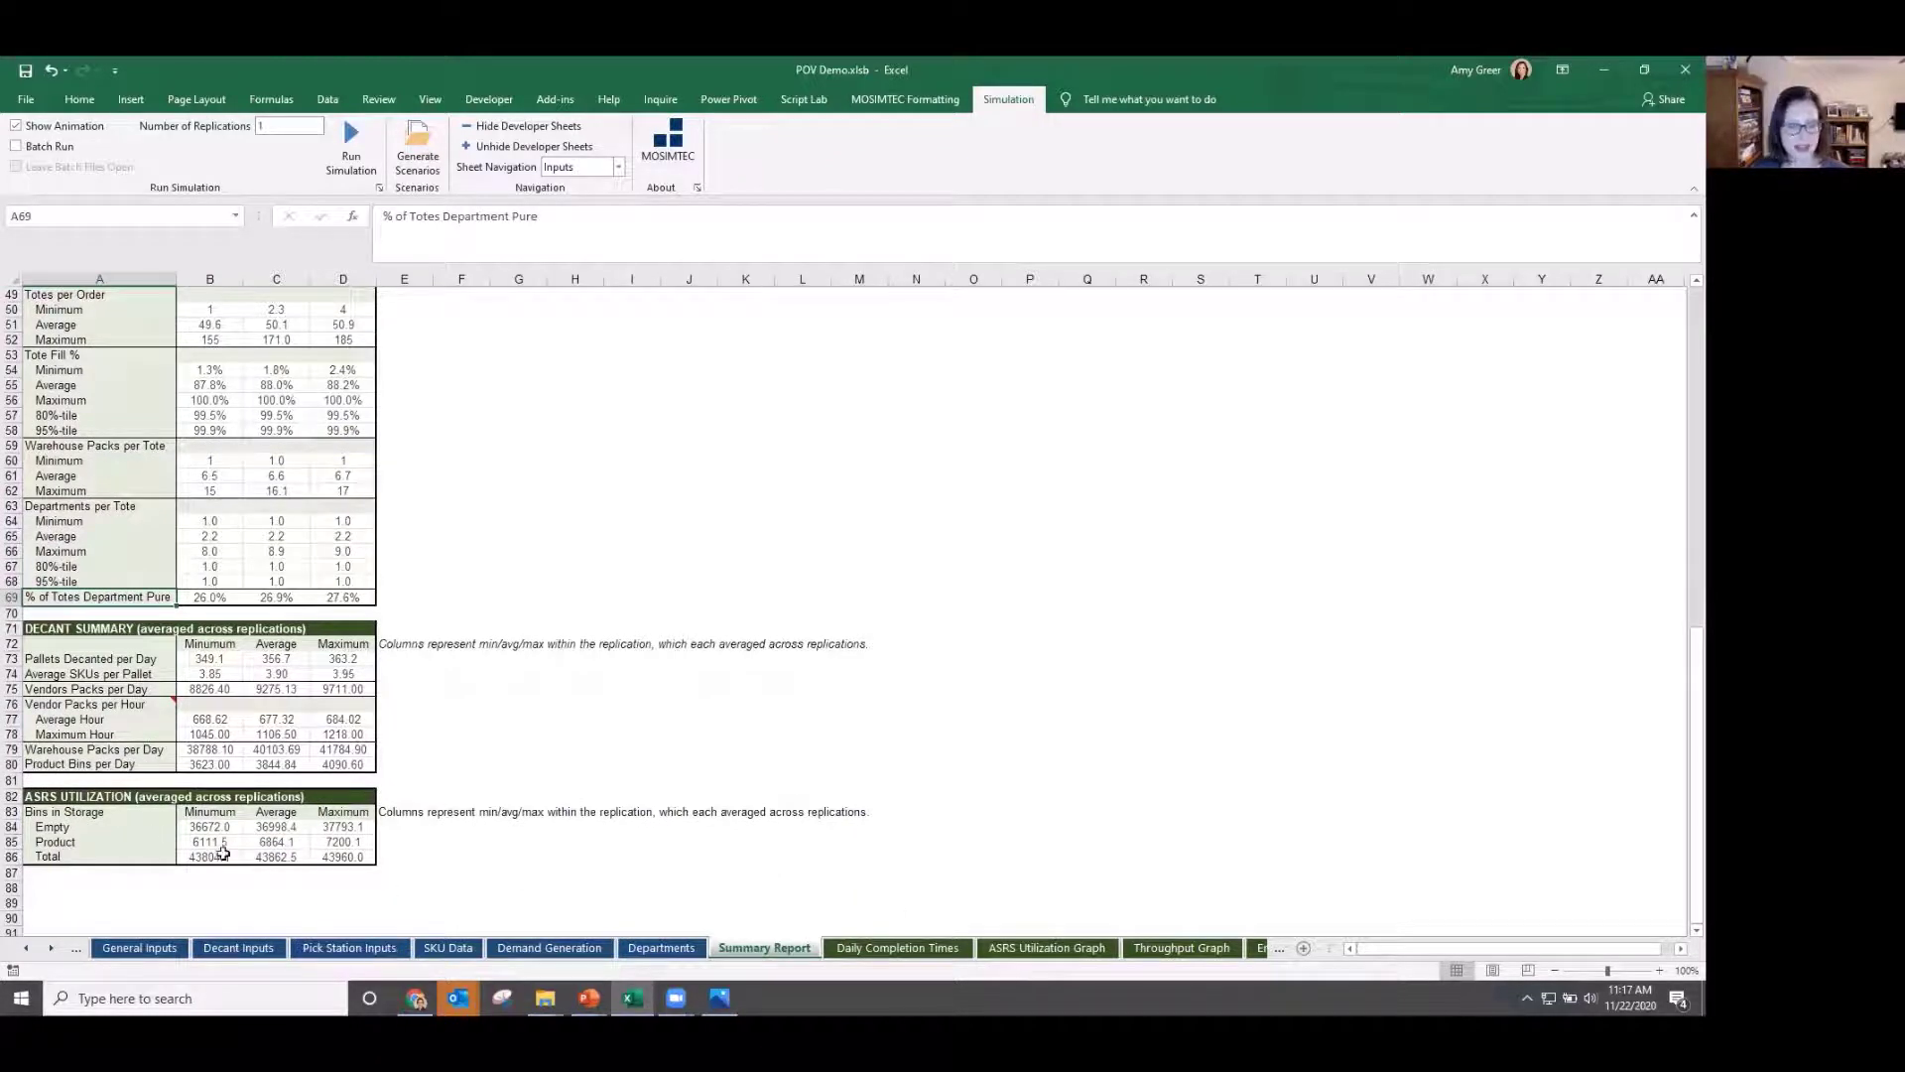
View the ASRS Utilization Graph, and set the Throughput Graph's End Day to 4.
click(1067, 950)
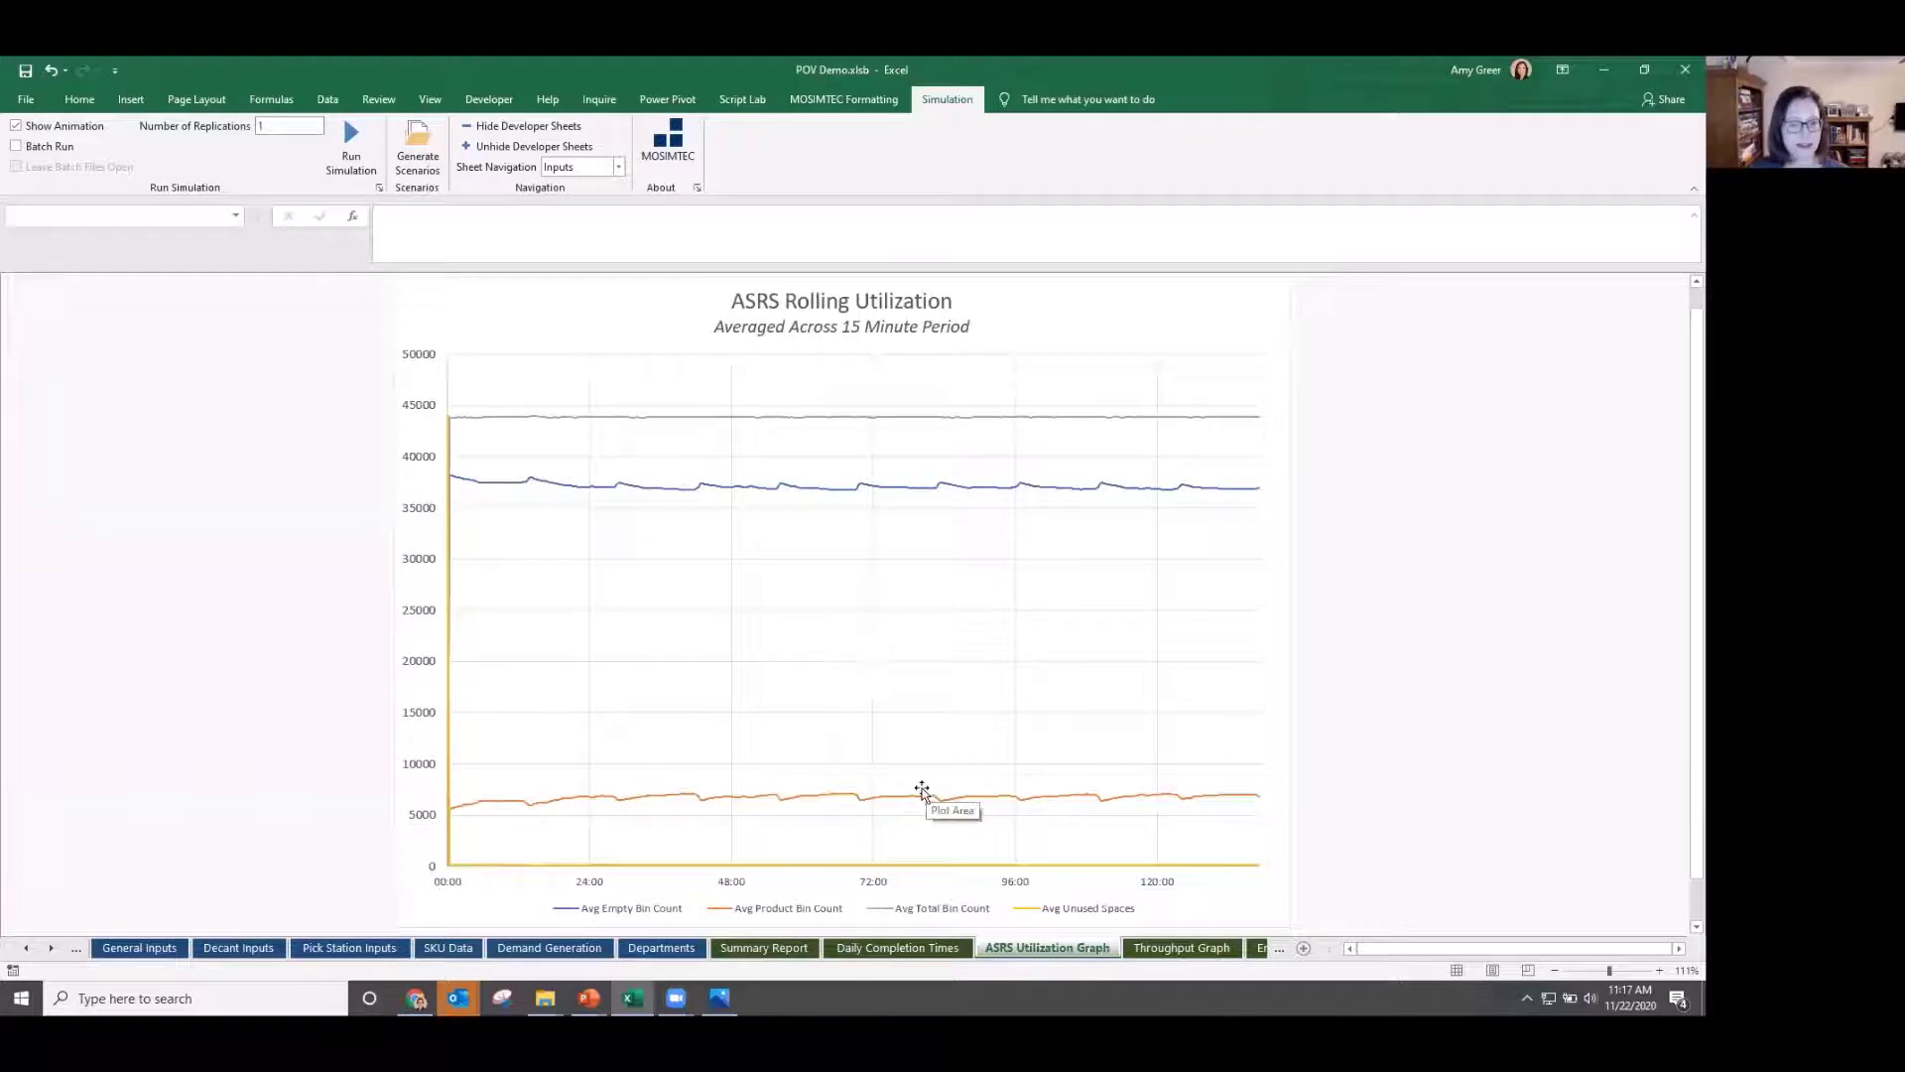
click(1178, 958)
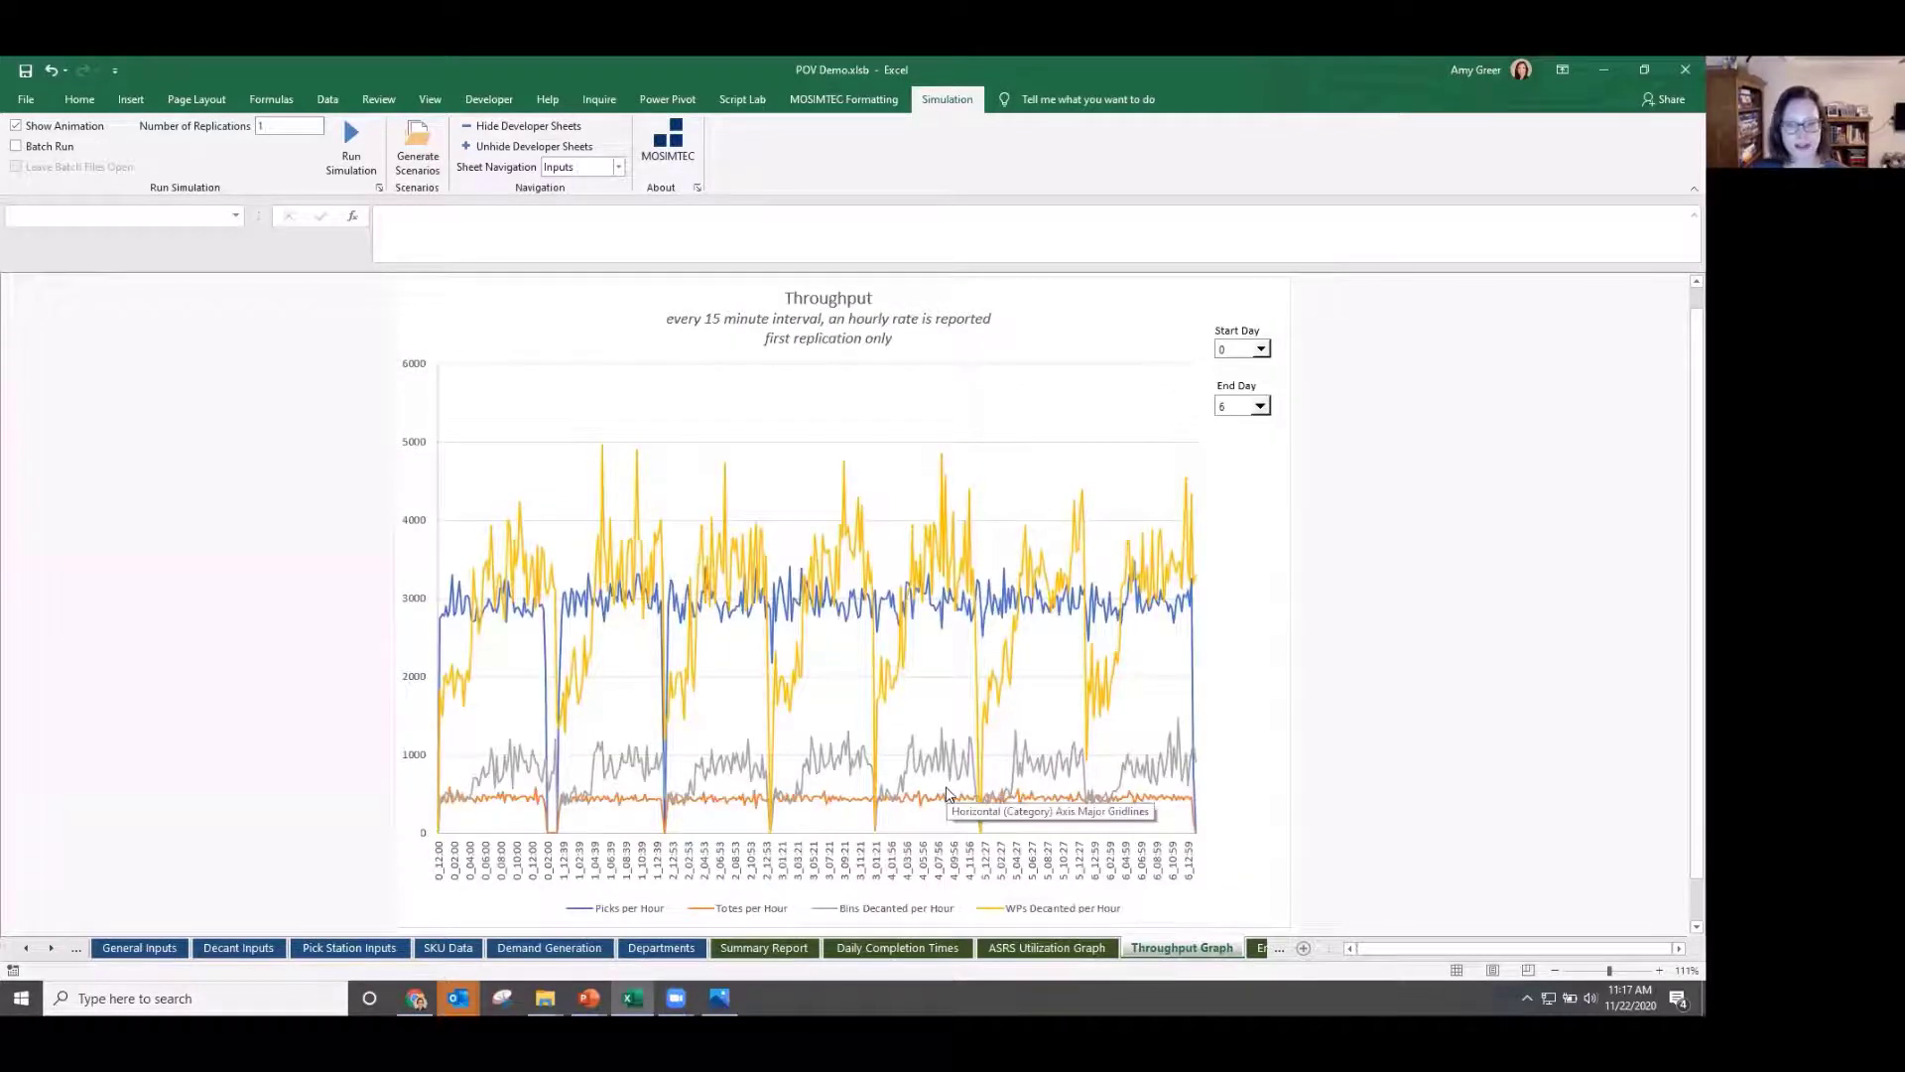
click(1259, 407)
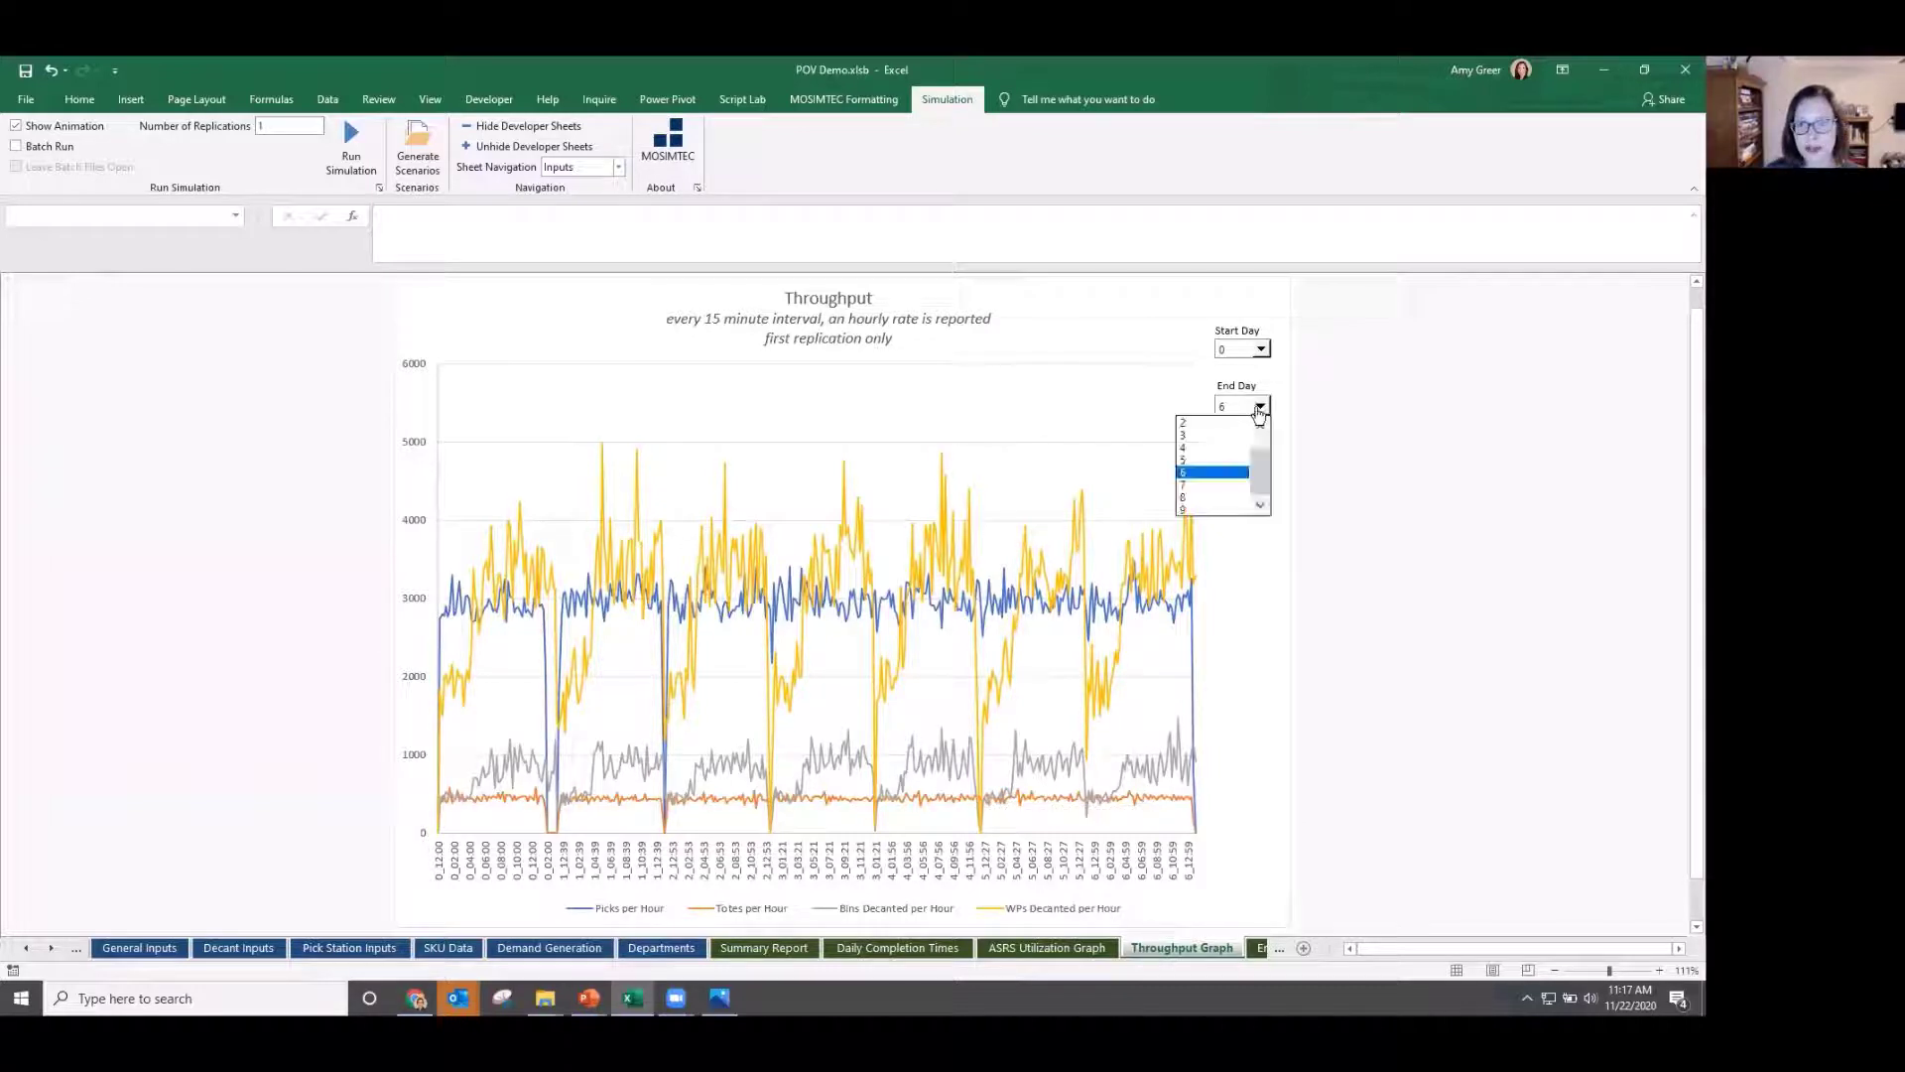
click(1200, 447)
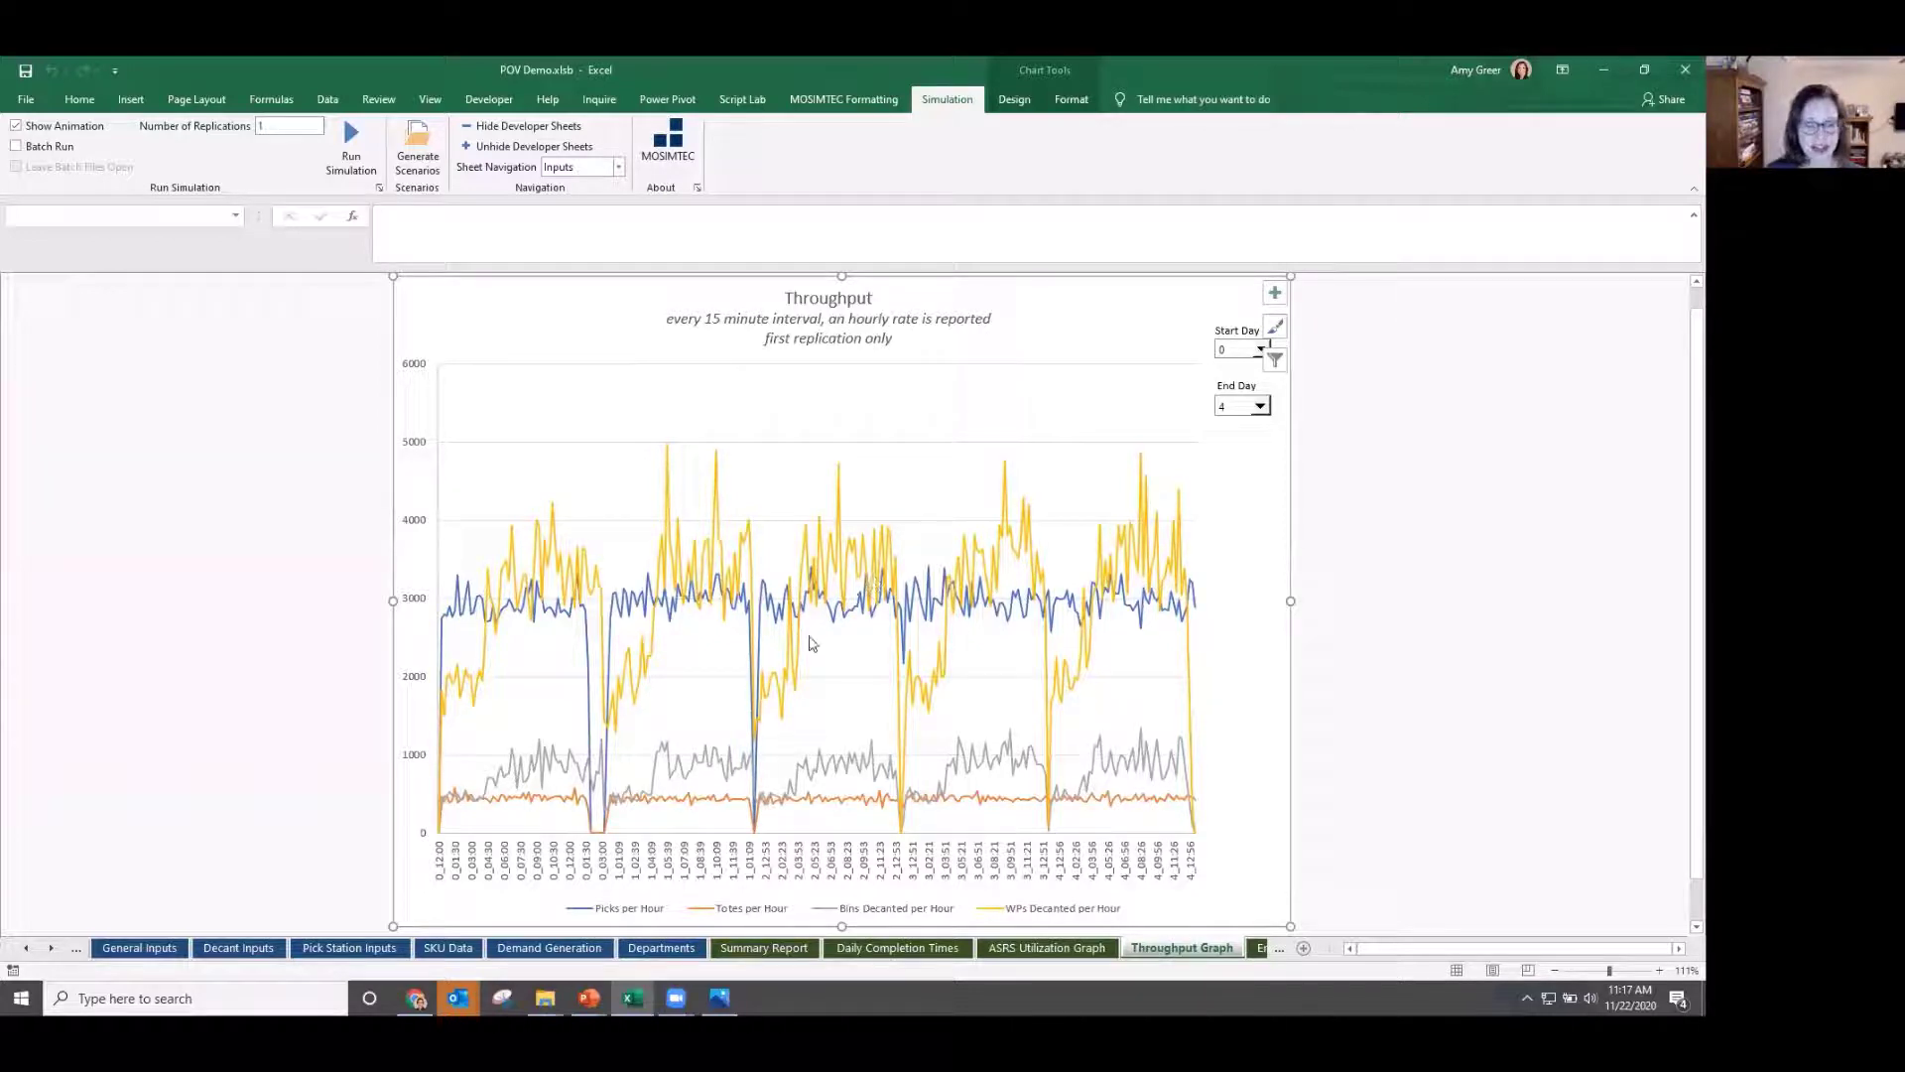
Open the Tote Histograms sheet and set the displayed histogram to Order Tote Fill.
click(51, 951)
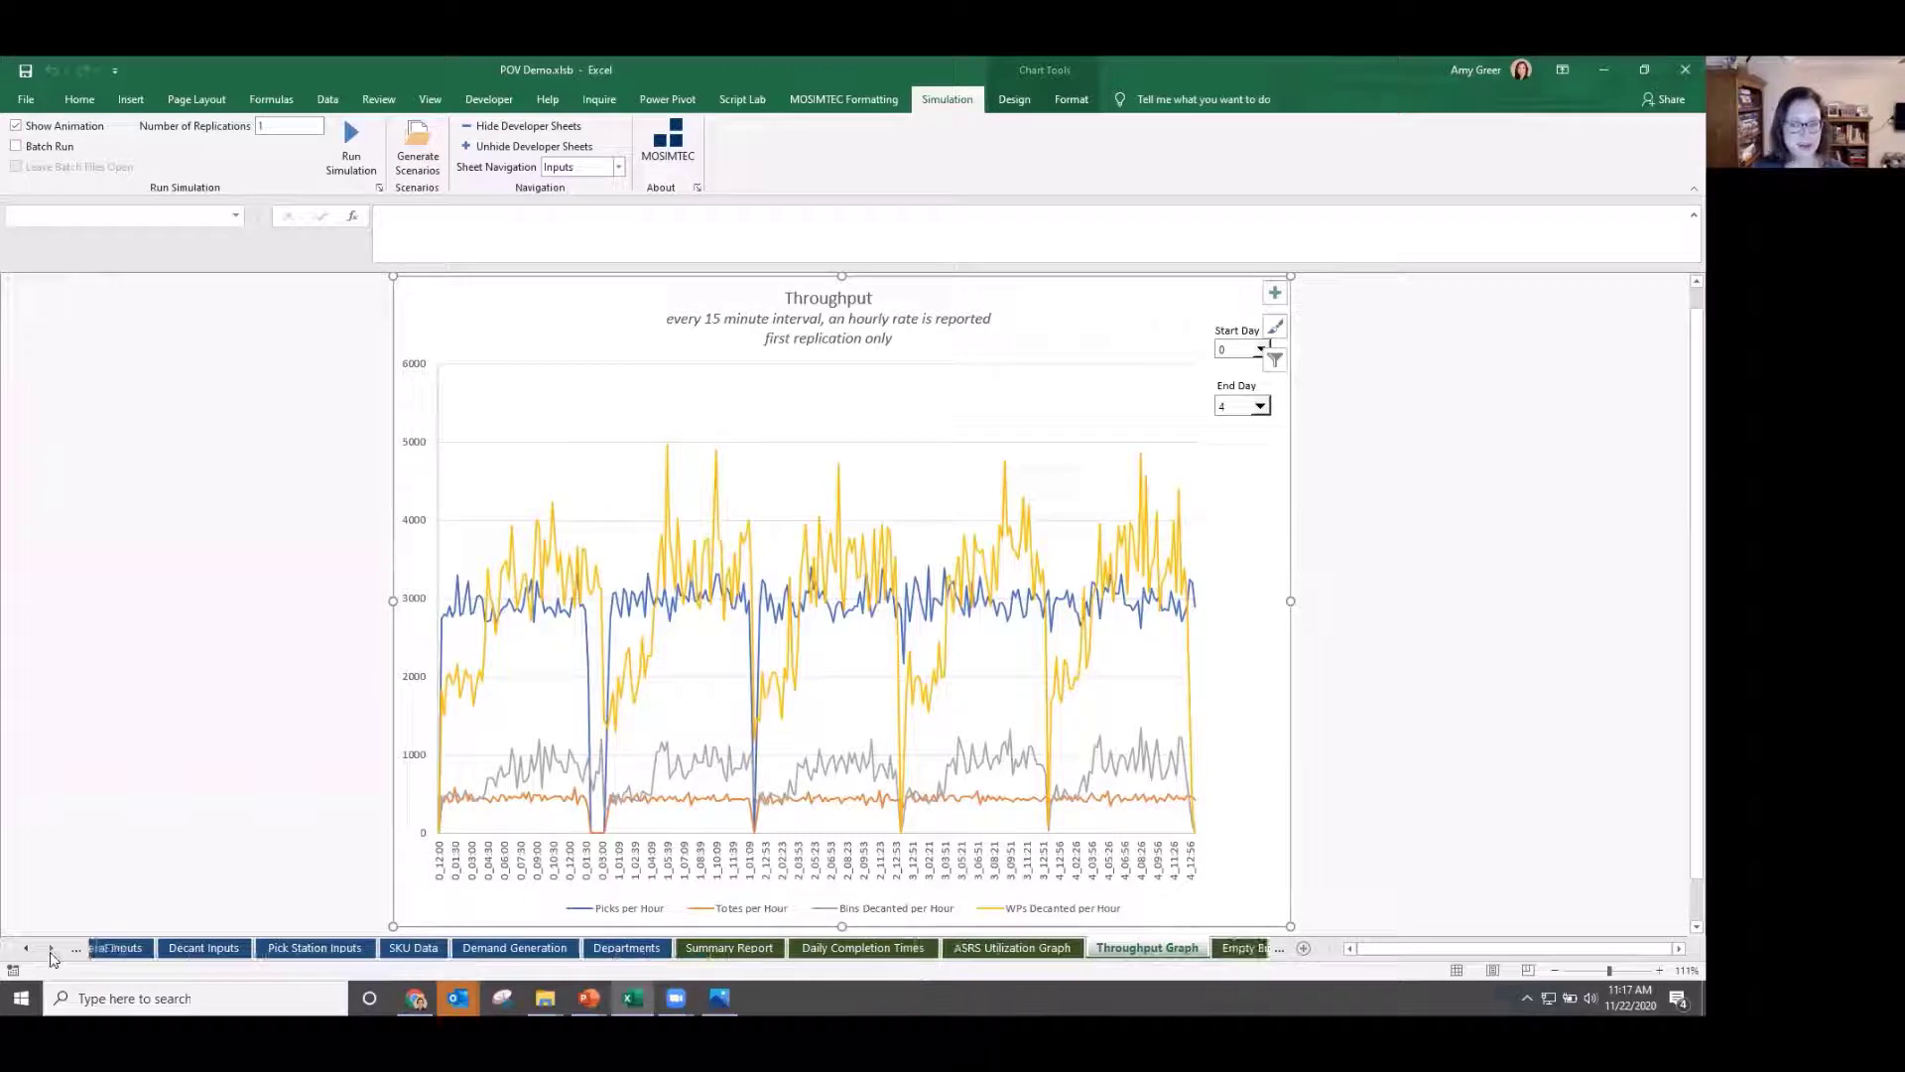
click(51, 951)
click(51, 950)
click(51, 950)
click(51, 951)
click(51, 950)
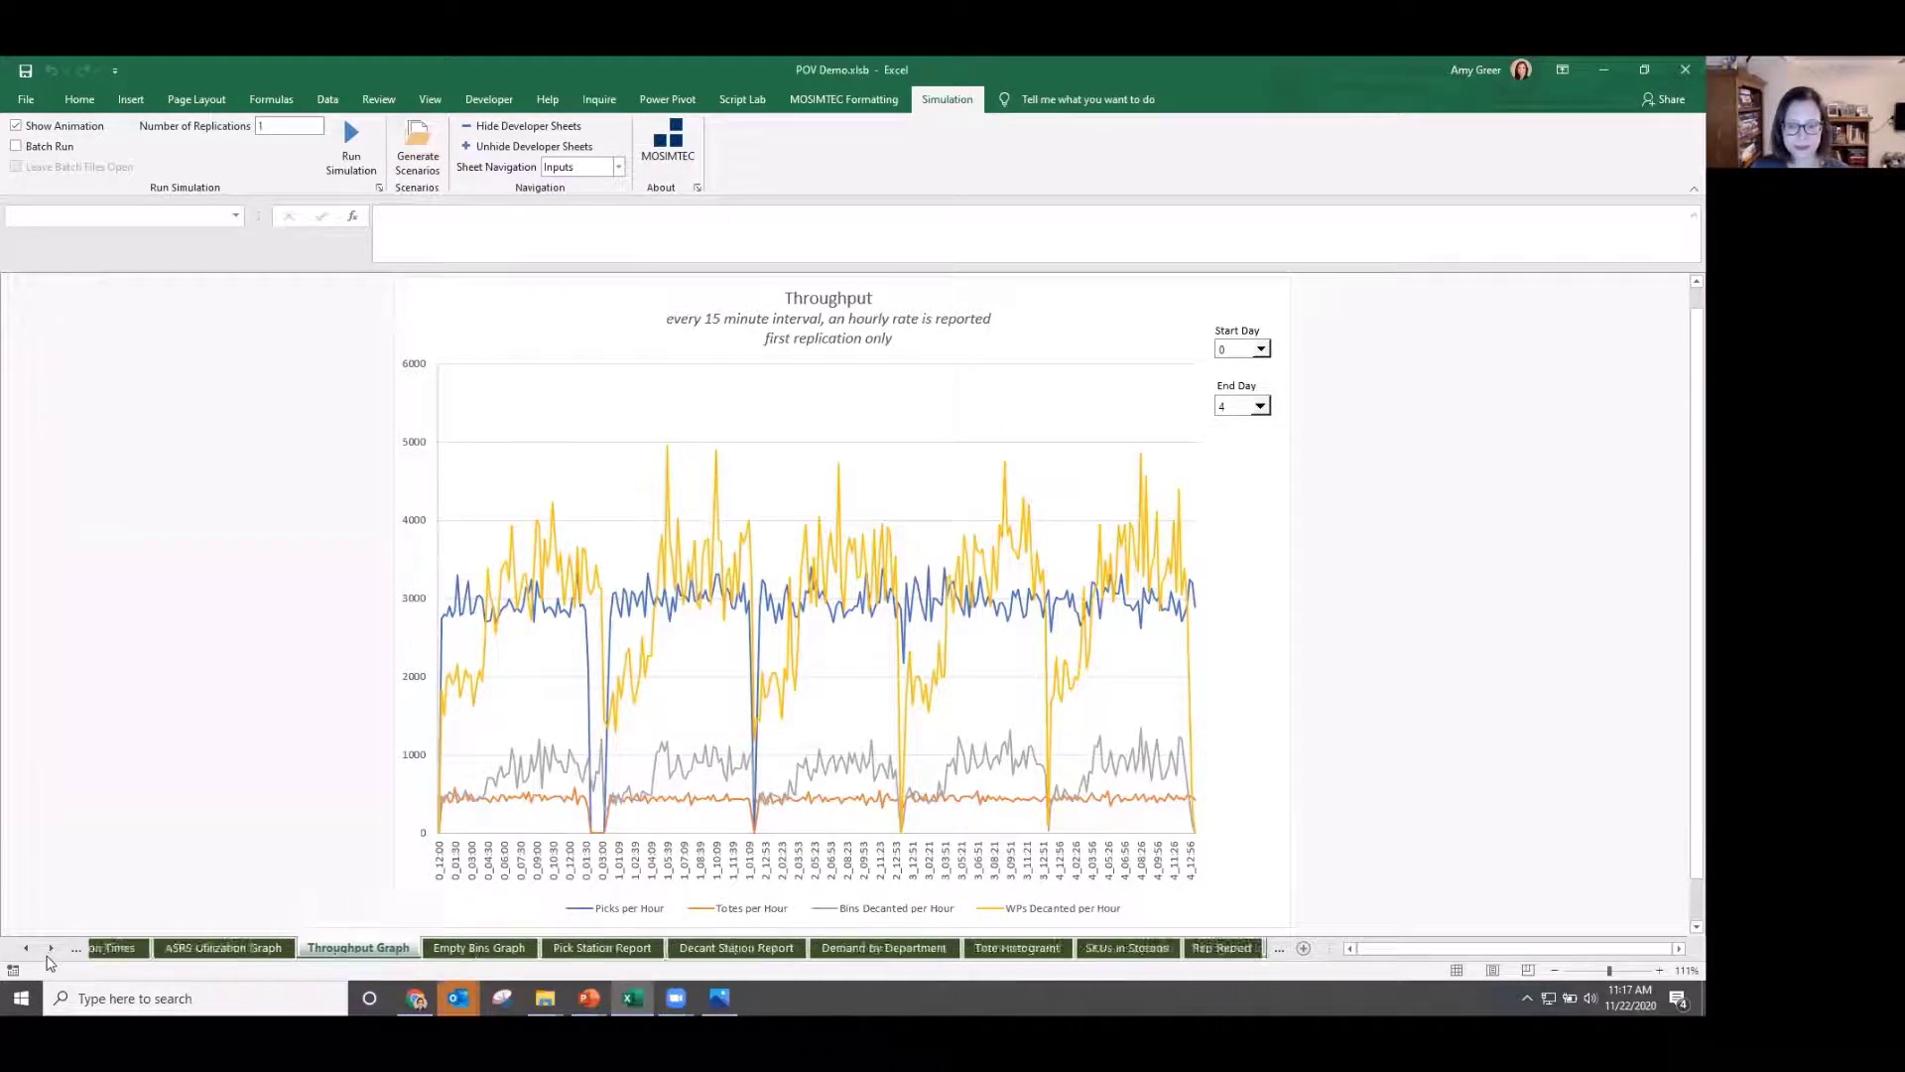
click(51, 950)
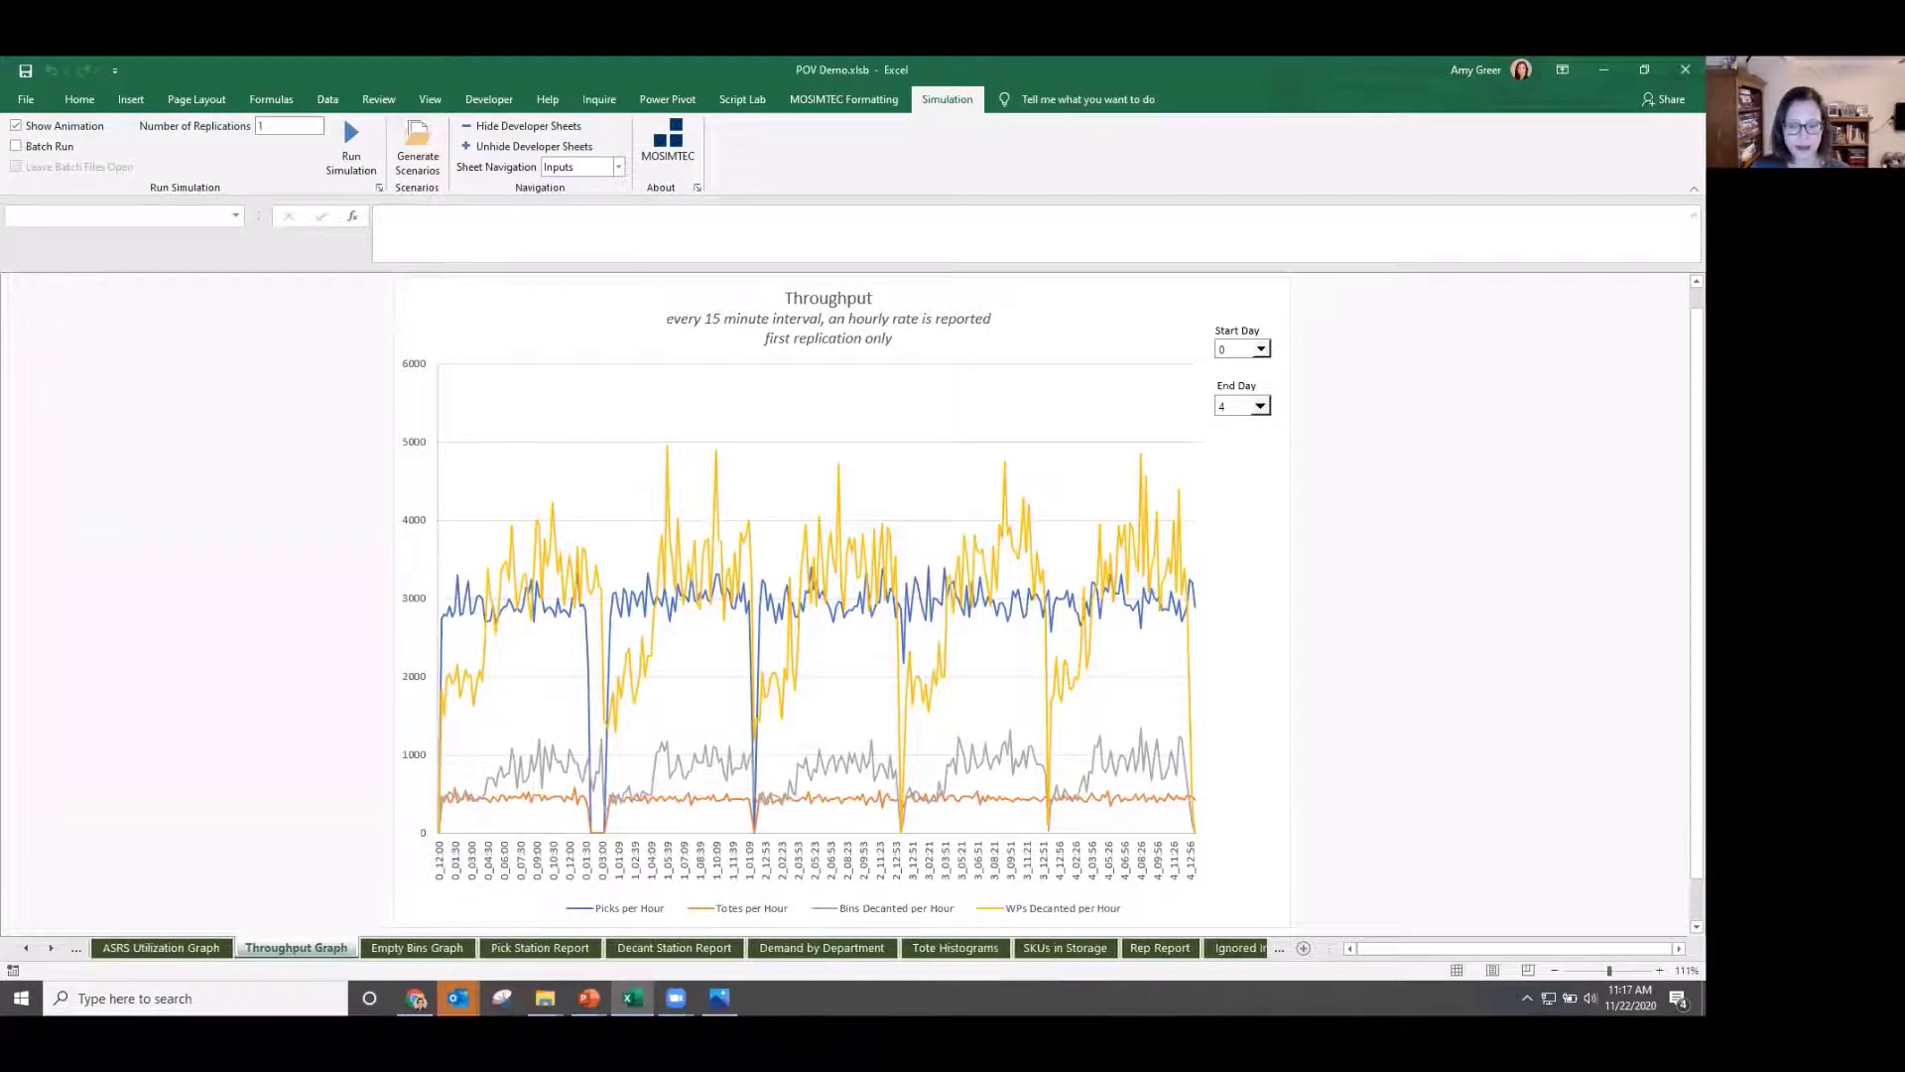
click(926, 949)
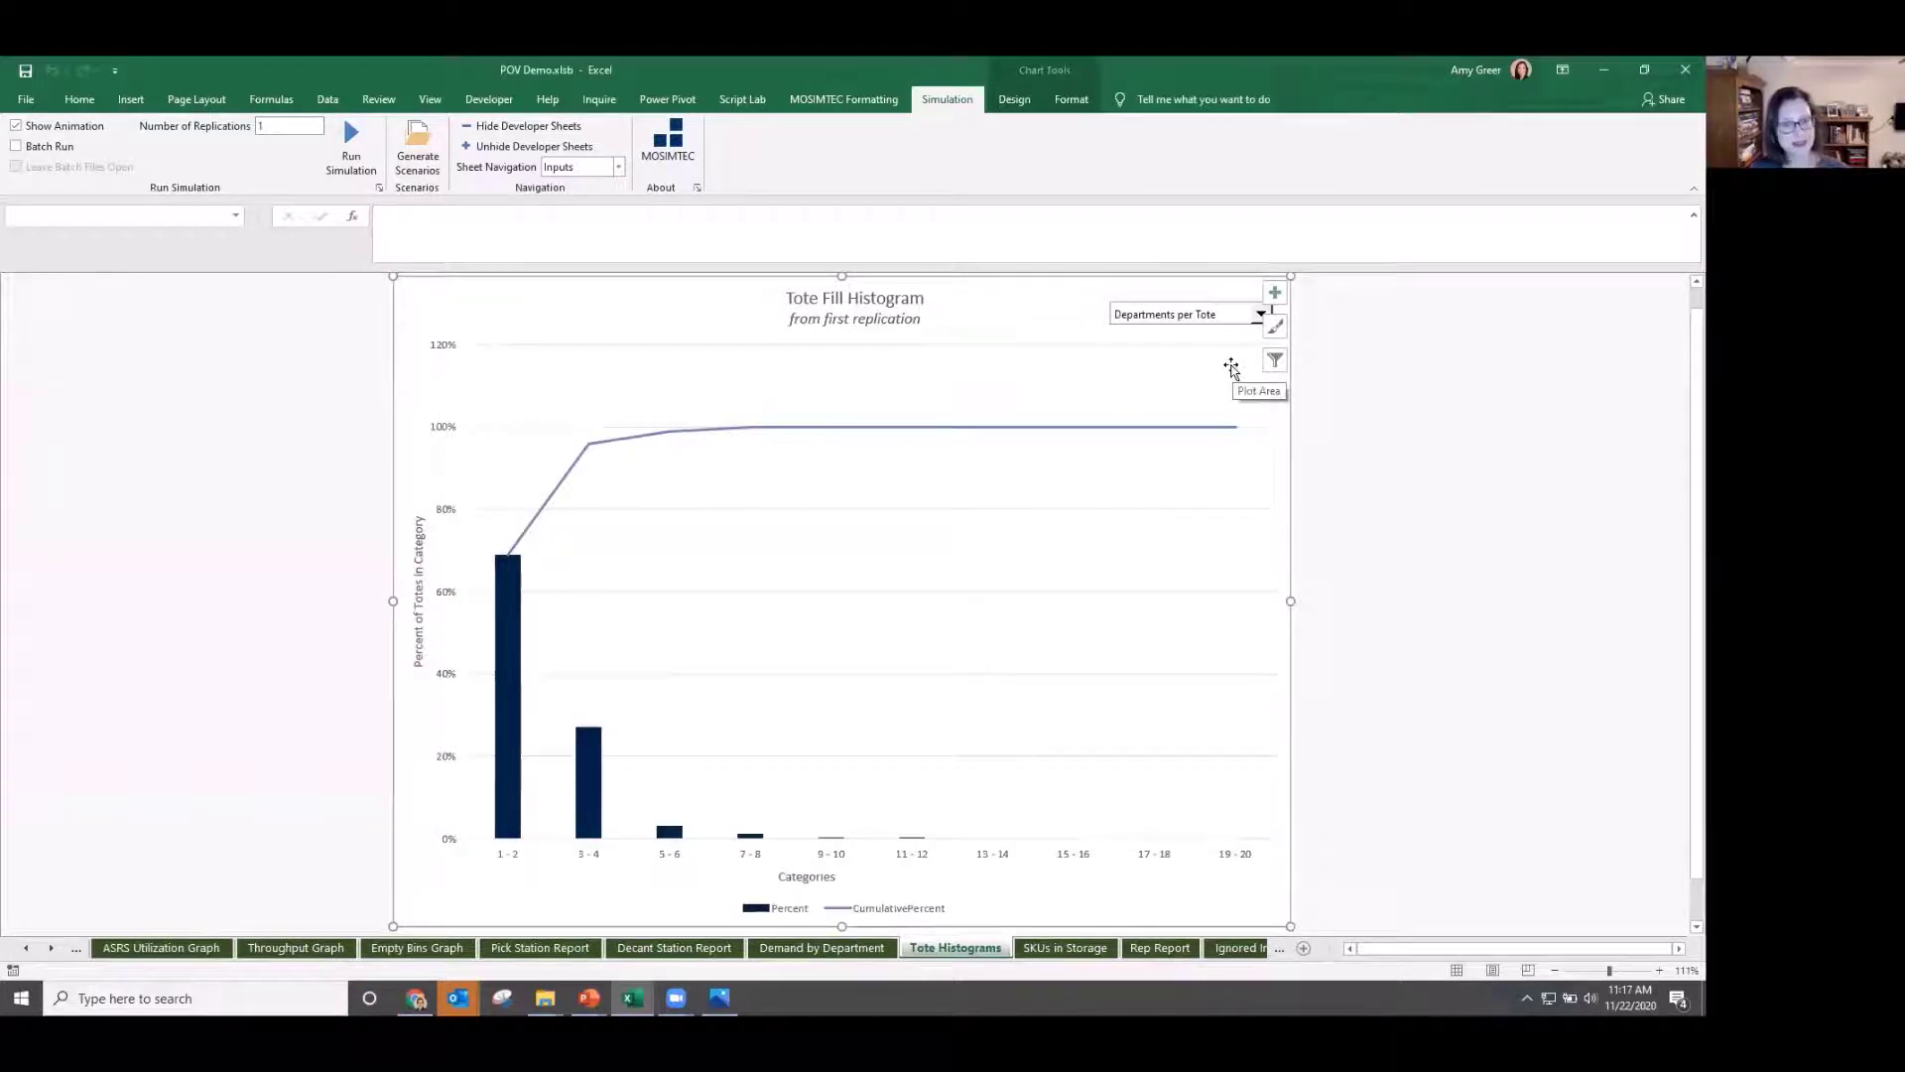
click(1196, 316)
click(1162, 335)
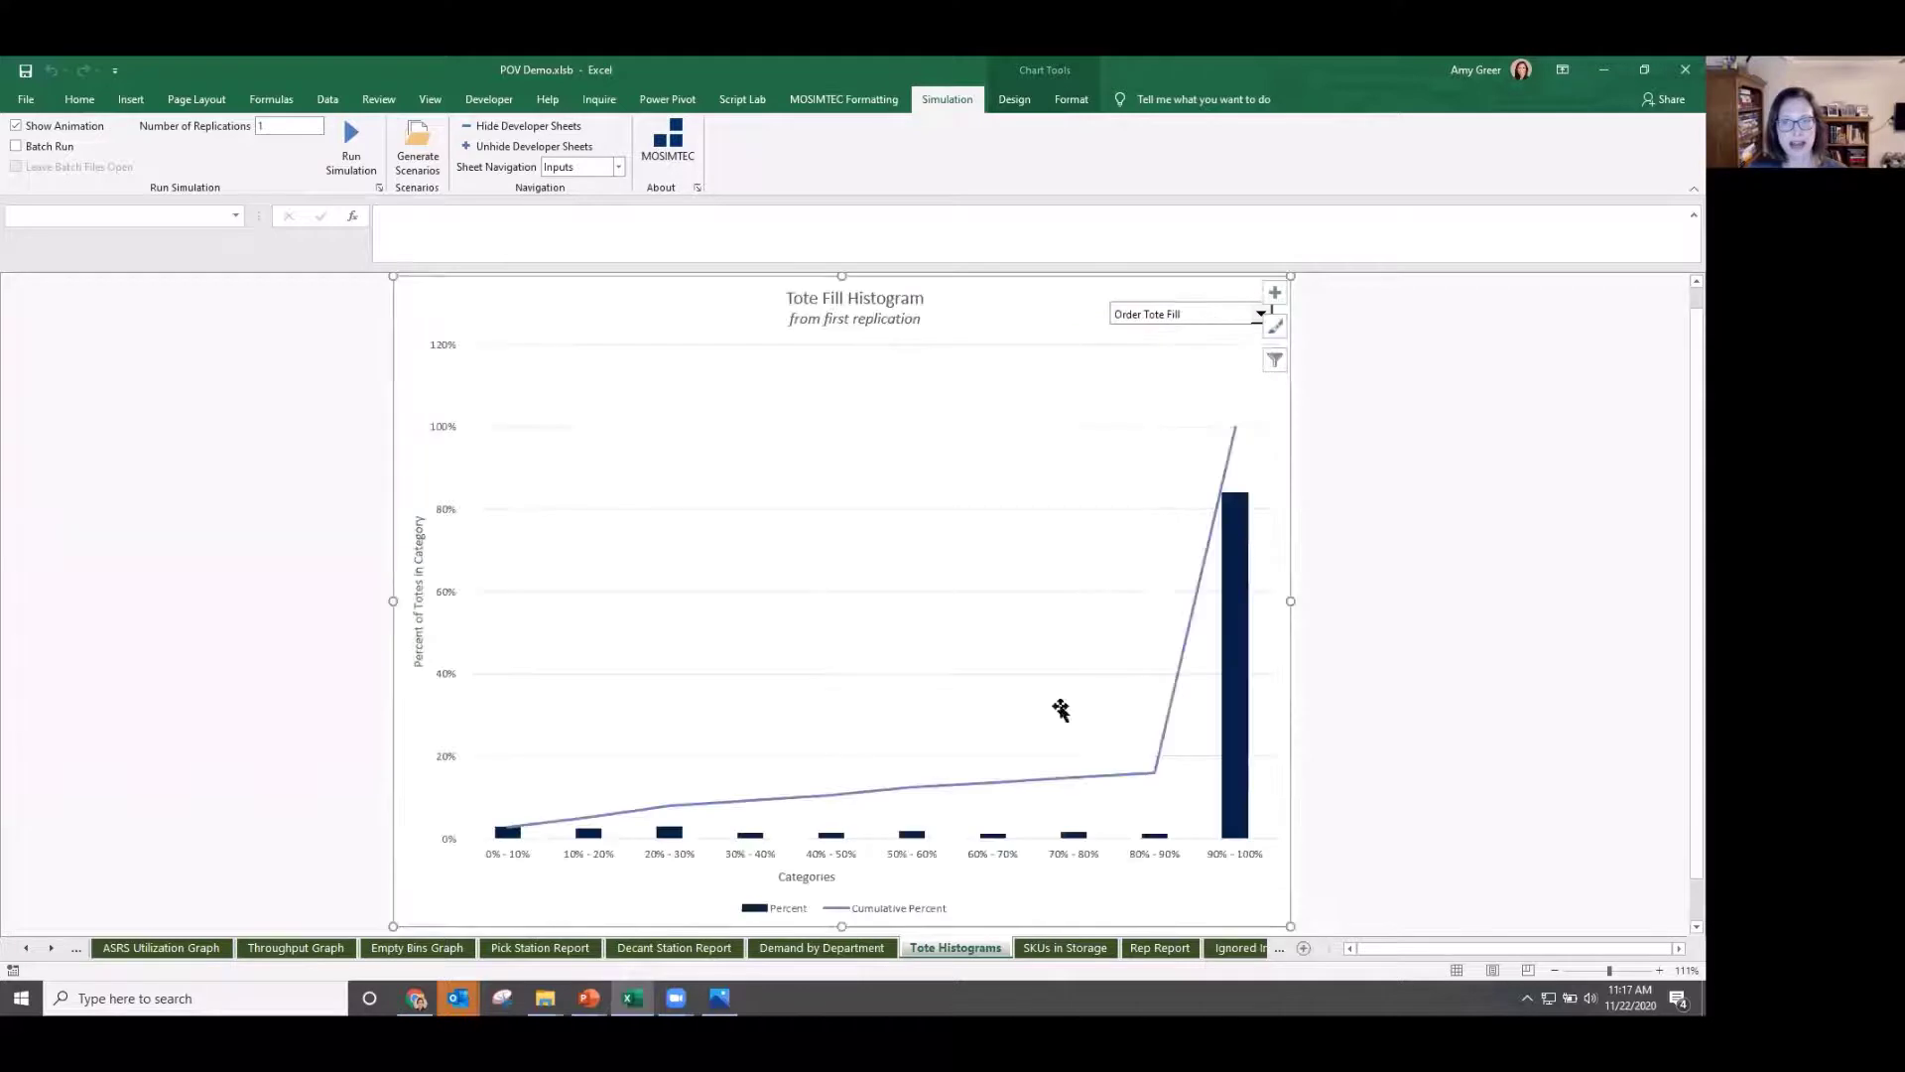
Set the Tote Fill Histogram to display Departments per Tote.
click(1185, 316)
click(1179, 356)
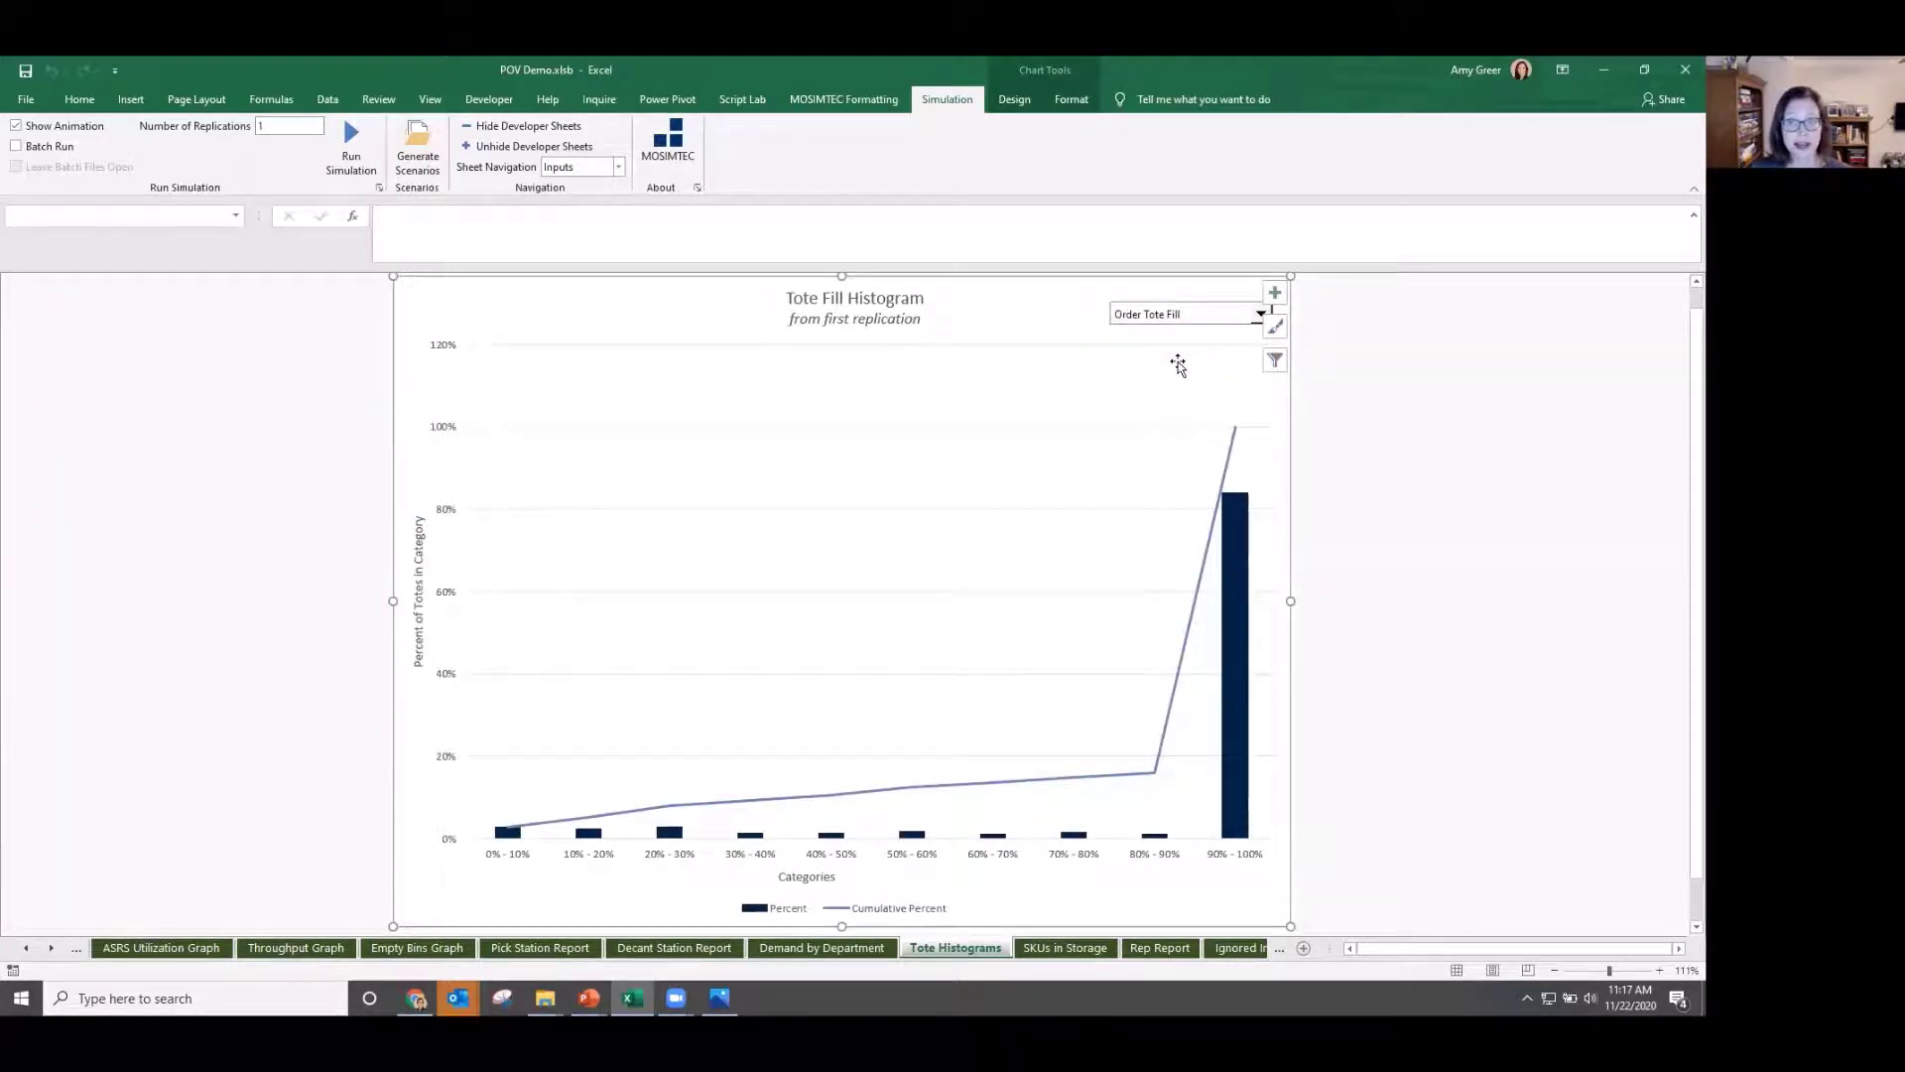
click(1160, 316)
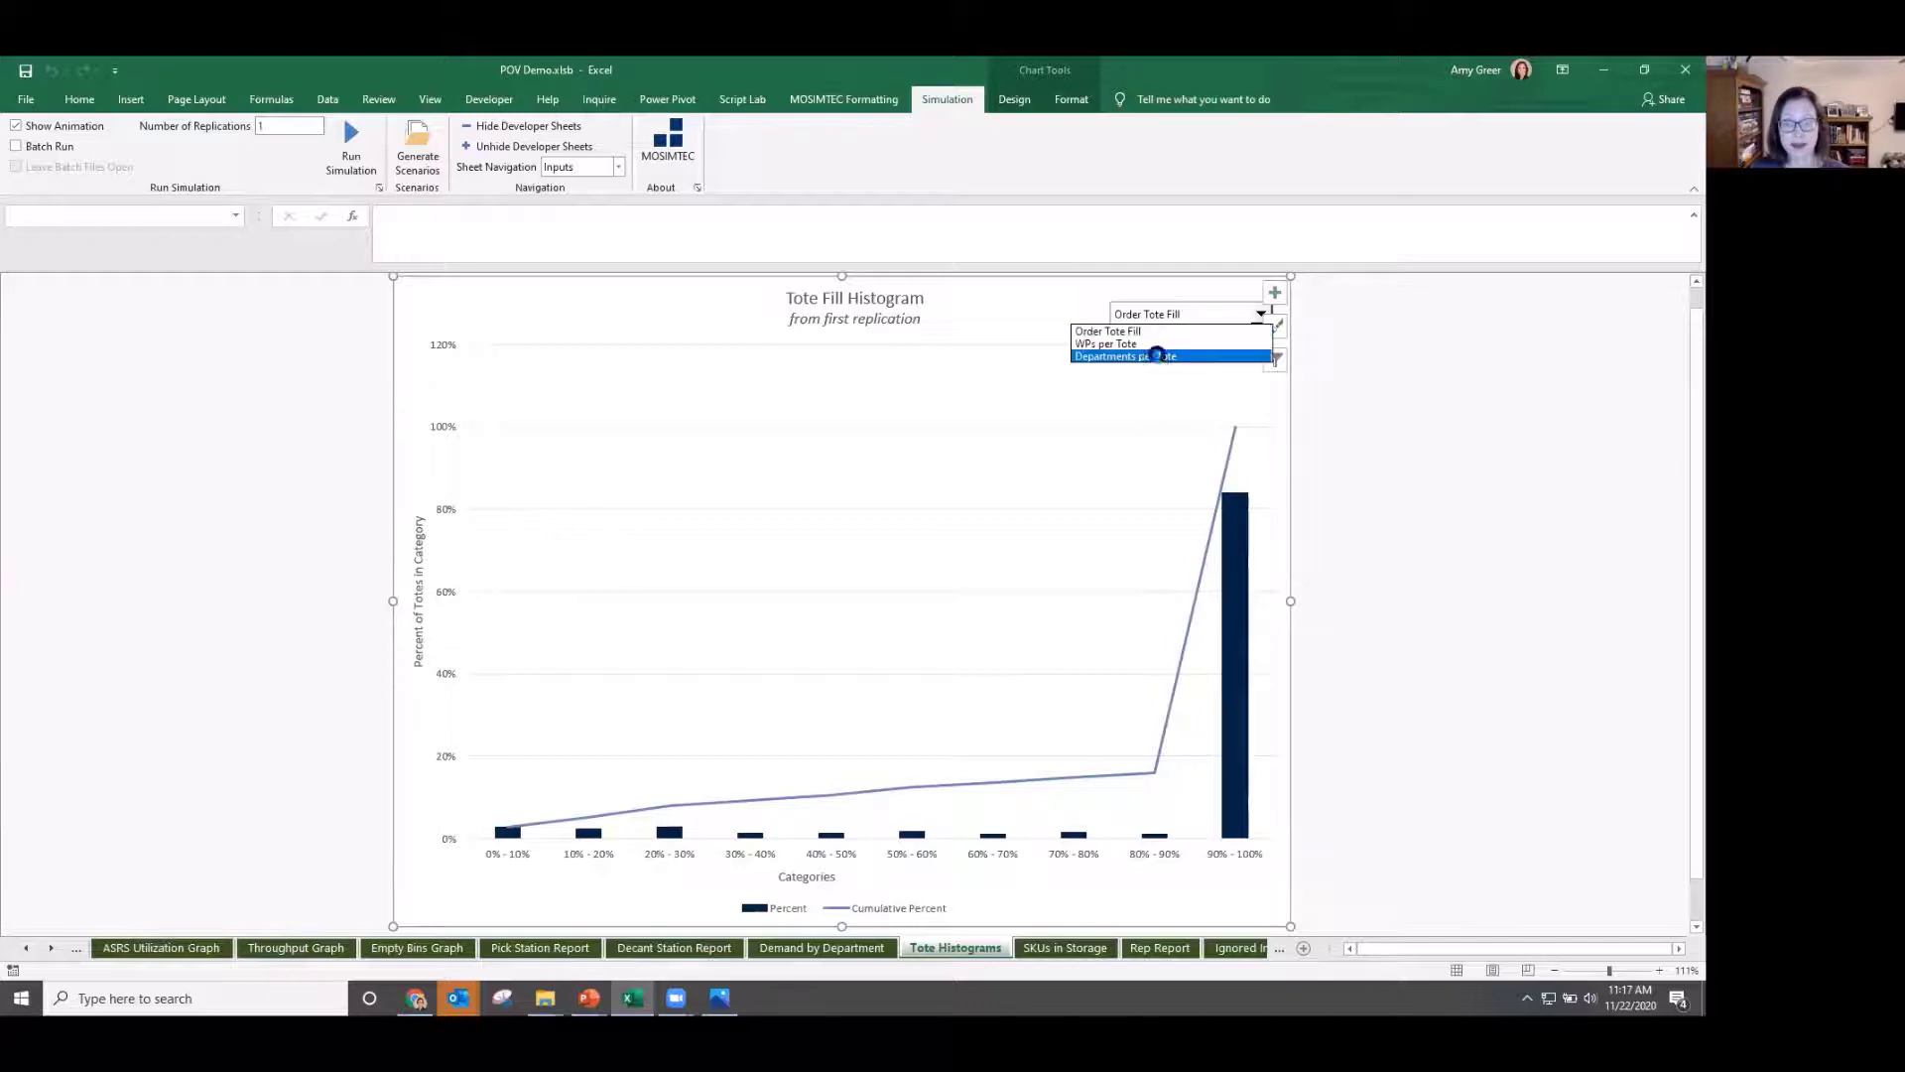
click(1157, 355)
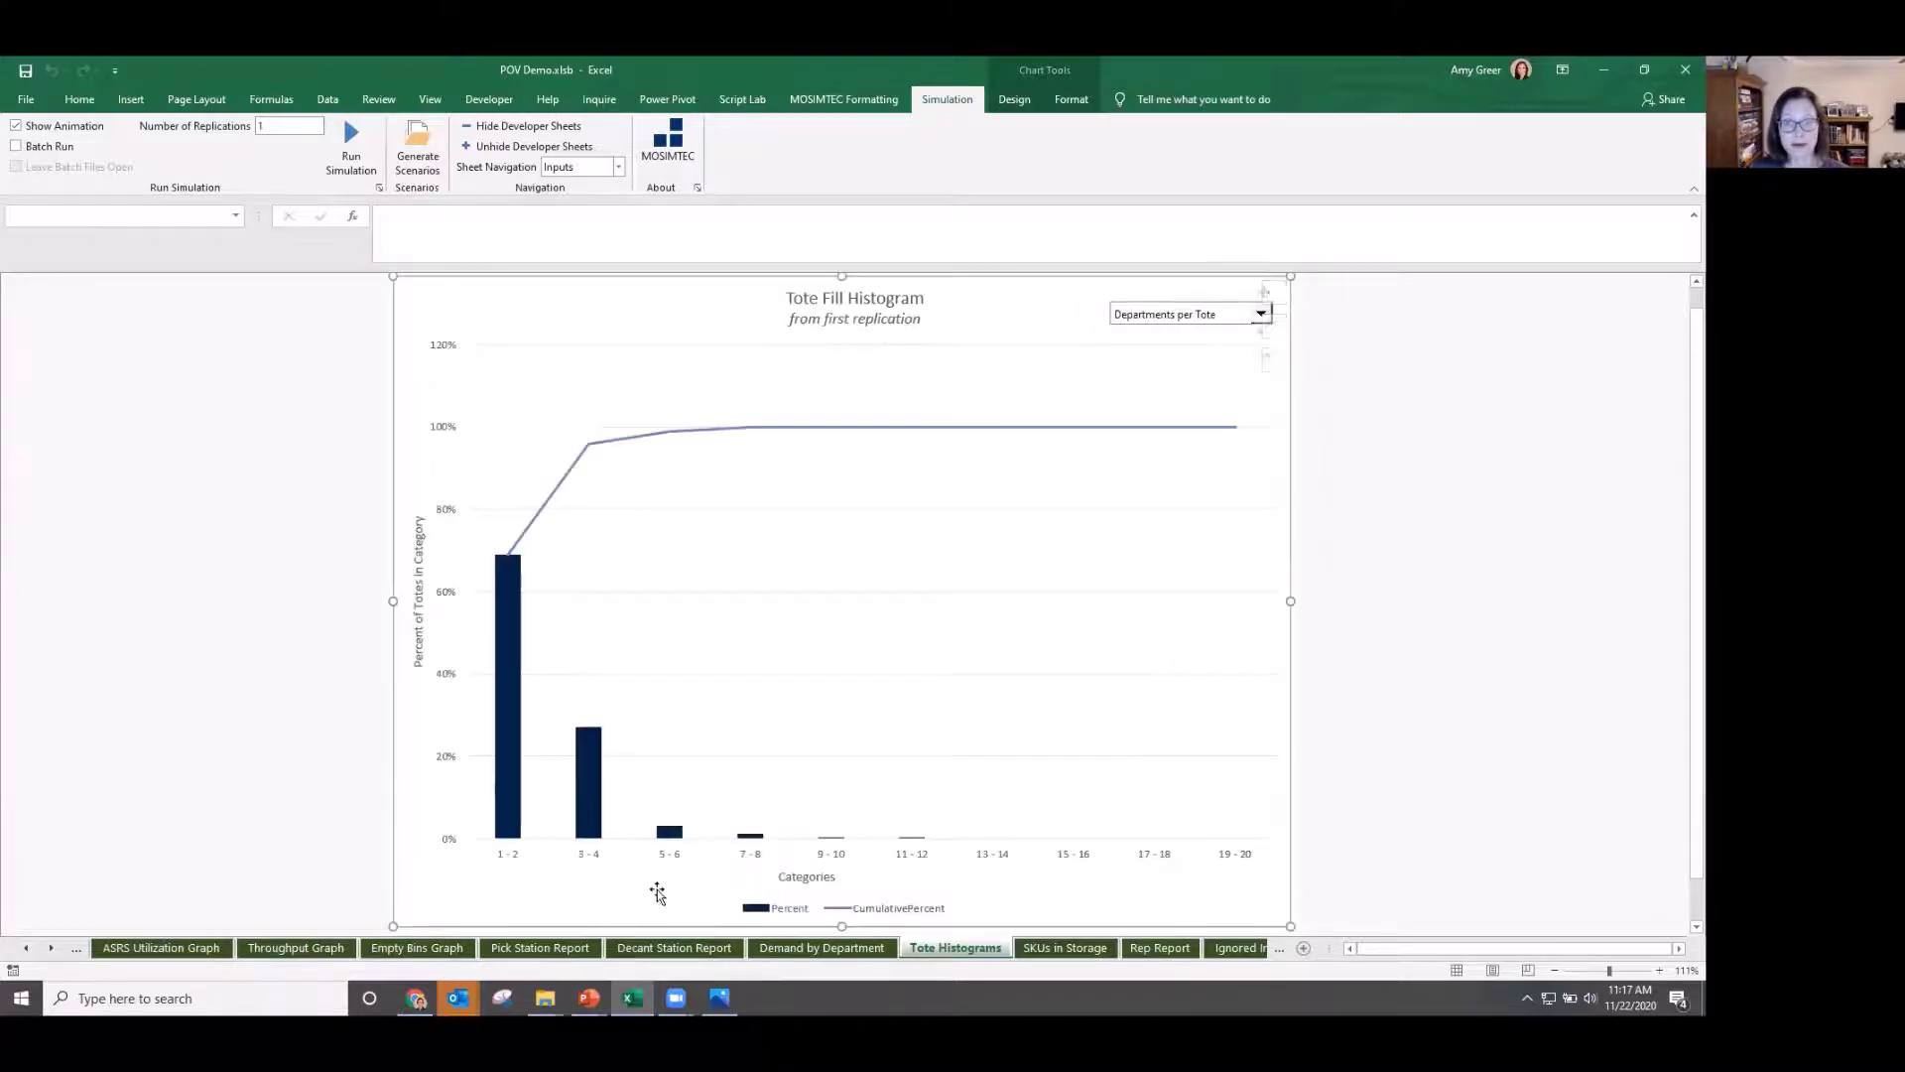
Go to the General Inputs sheet and set the Run Mode to Cartonization Only.
right_click(45, 949)
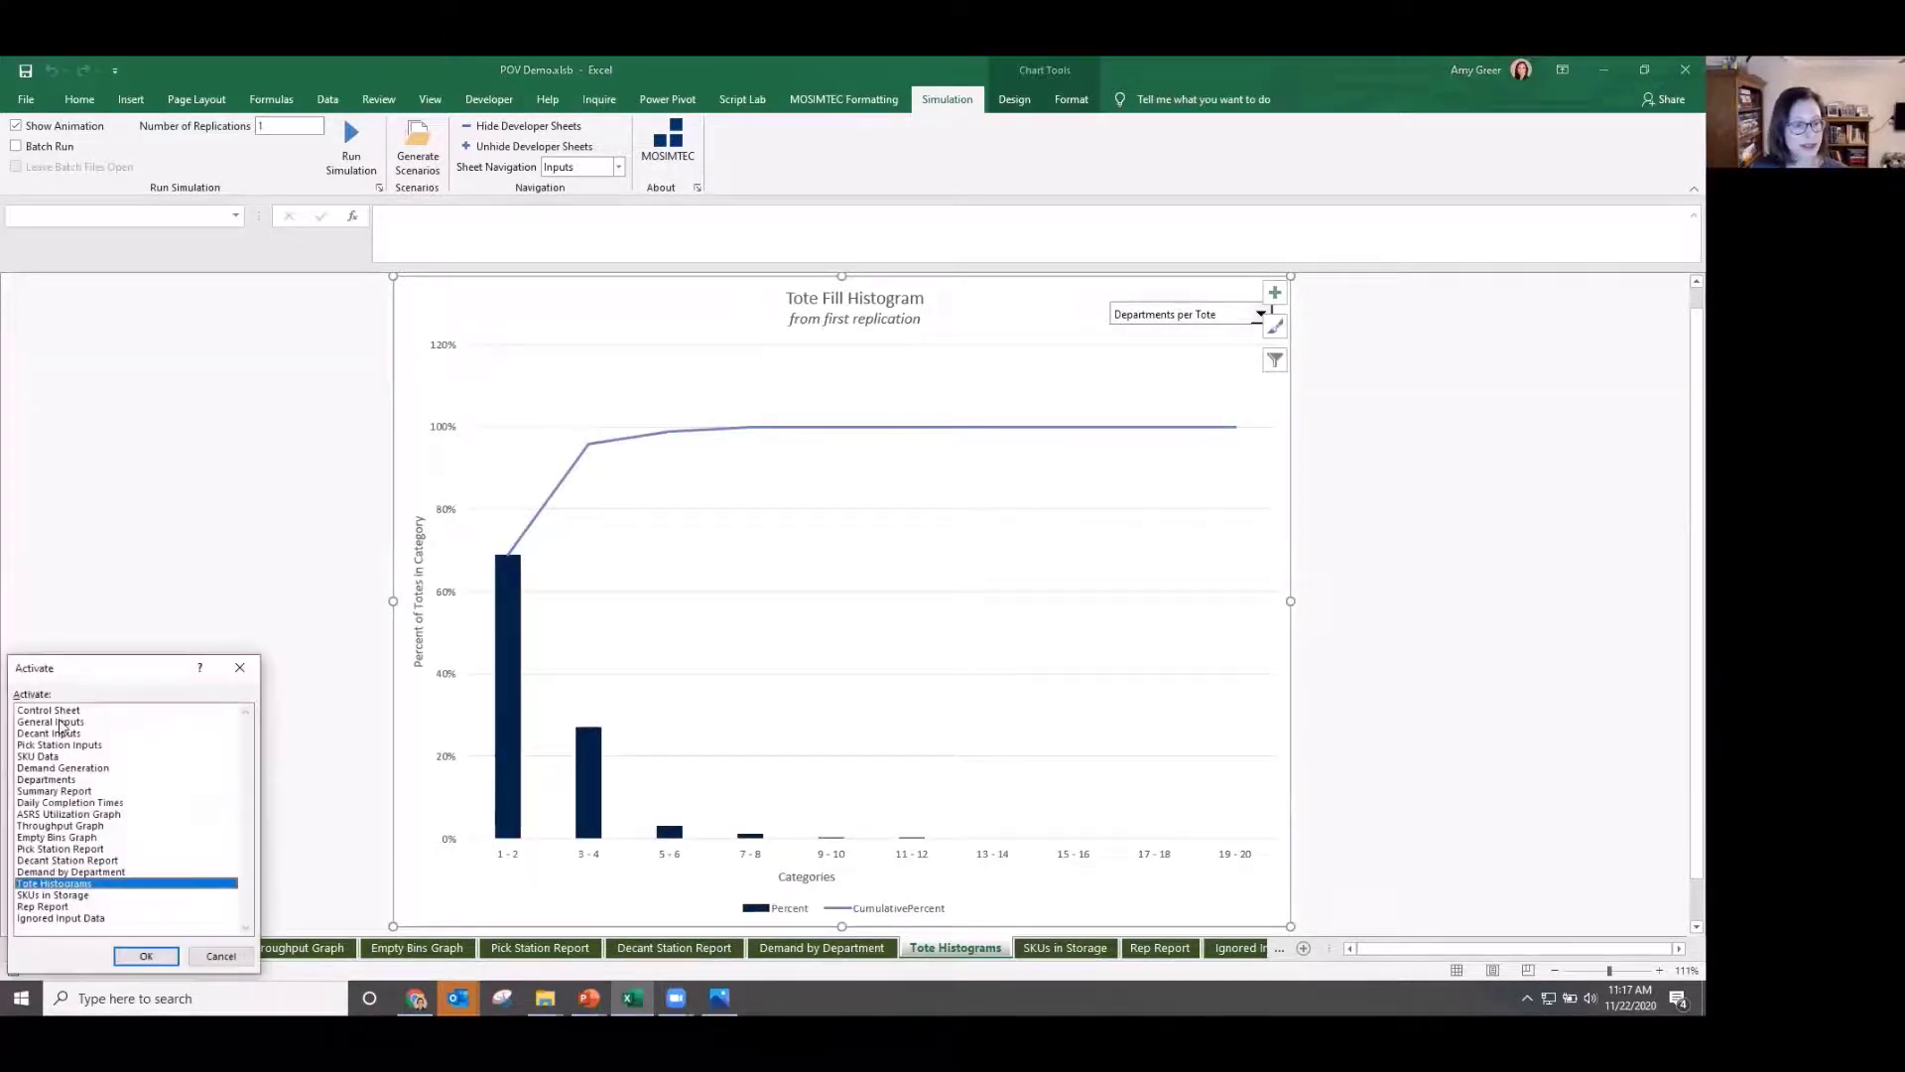
click(60, 721)
click(146, 956)
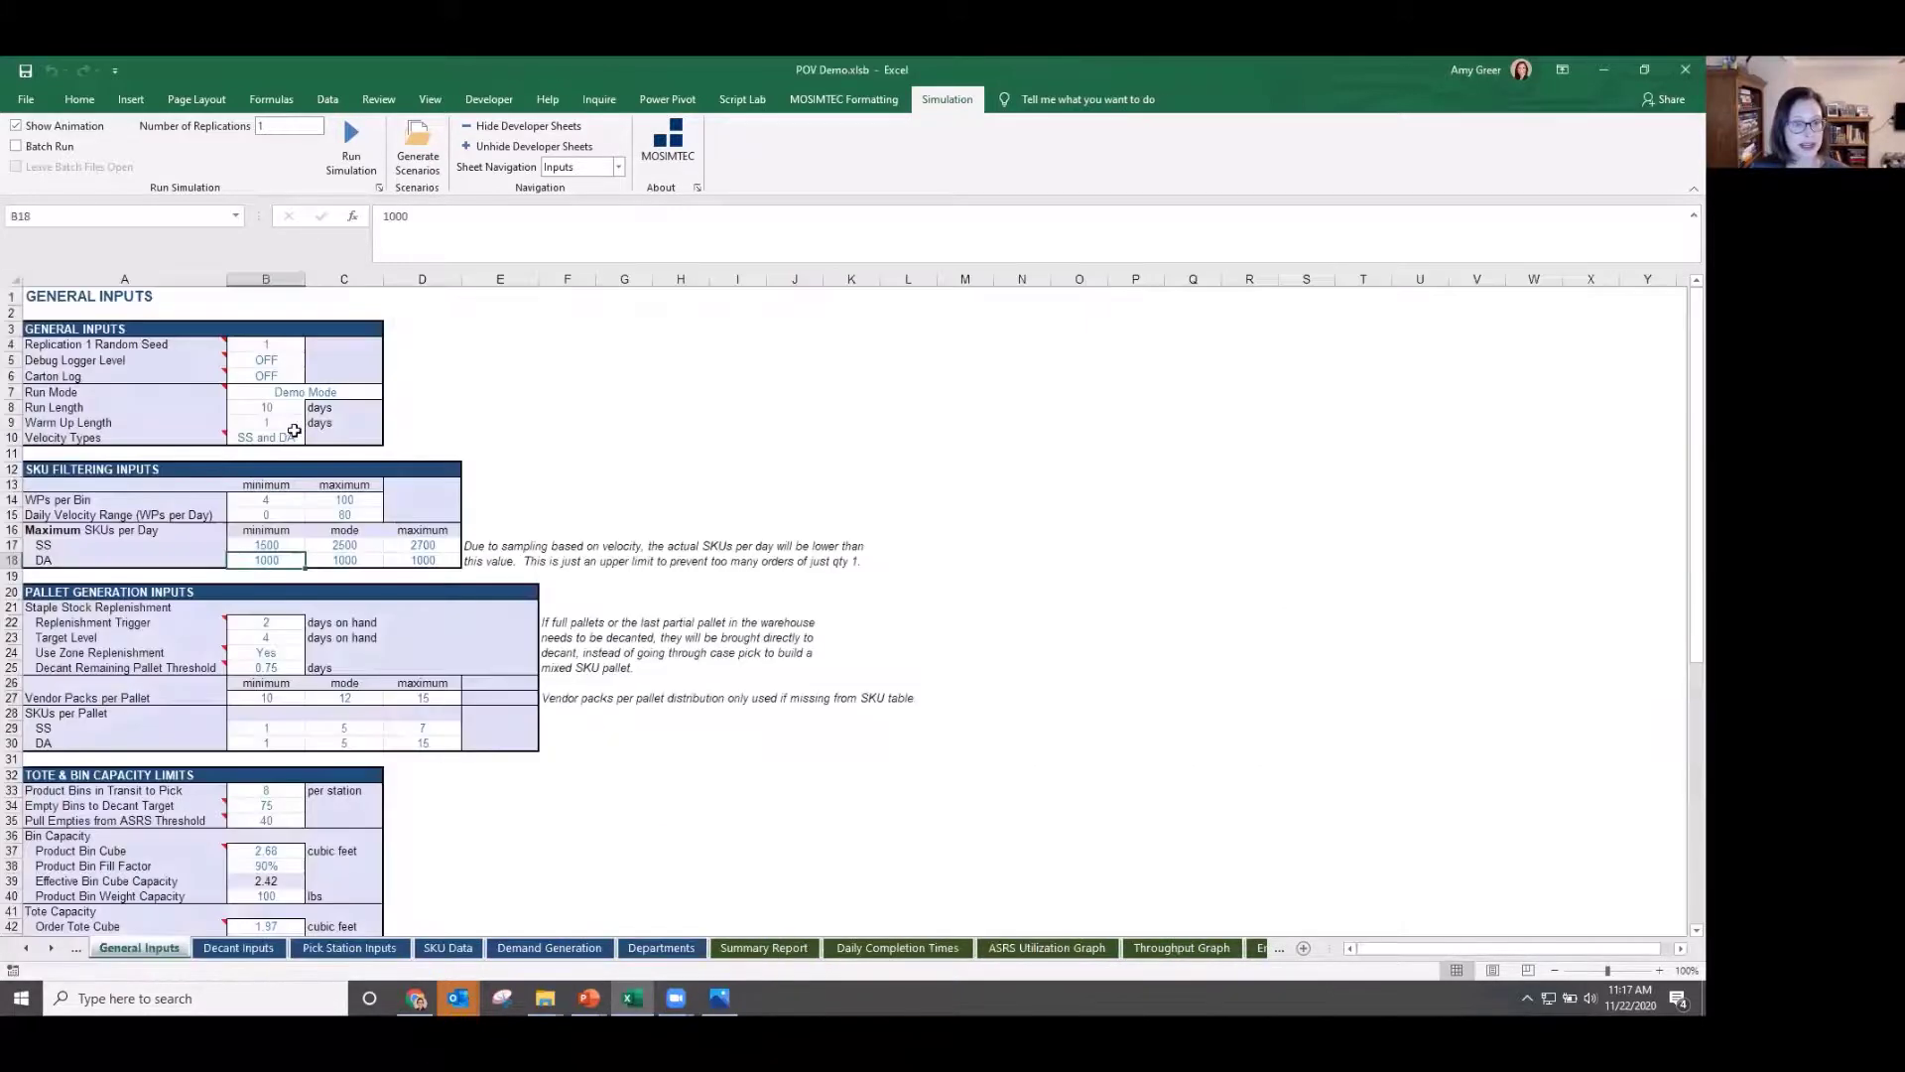
click(357, 392)
click(392, 392)
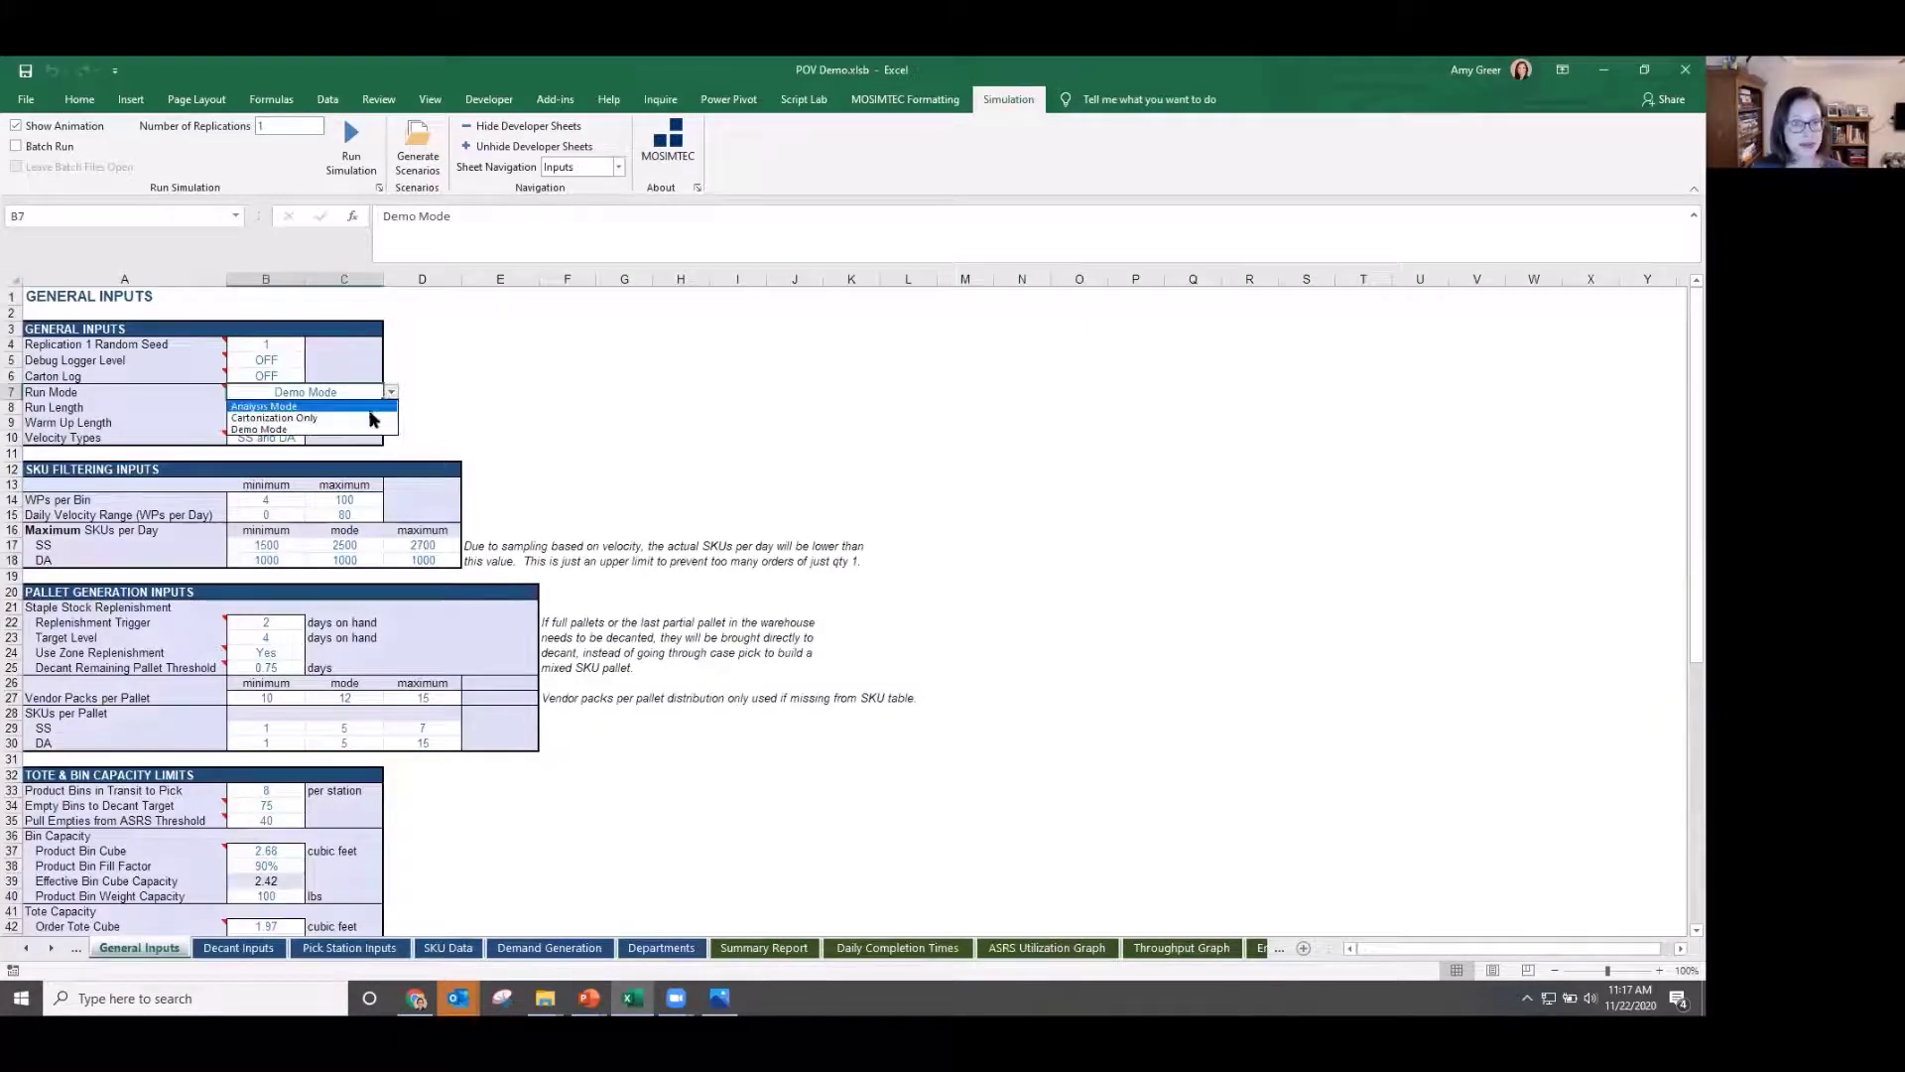
click(369, 417)
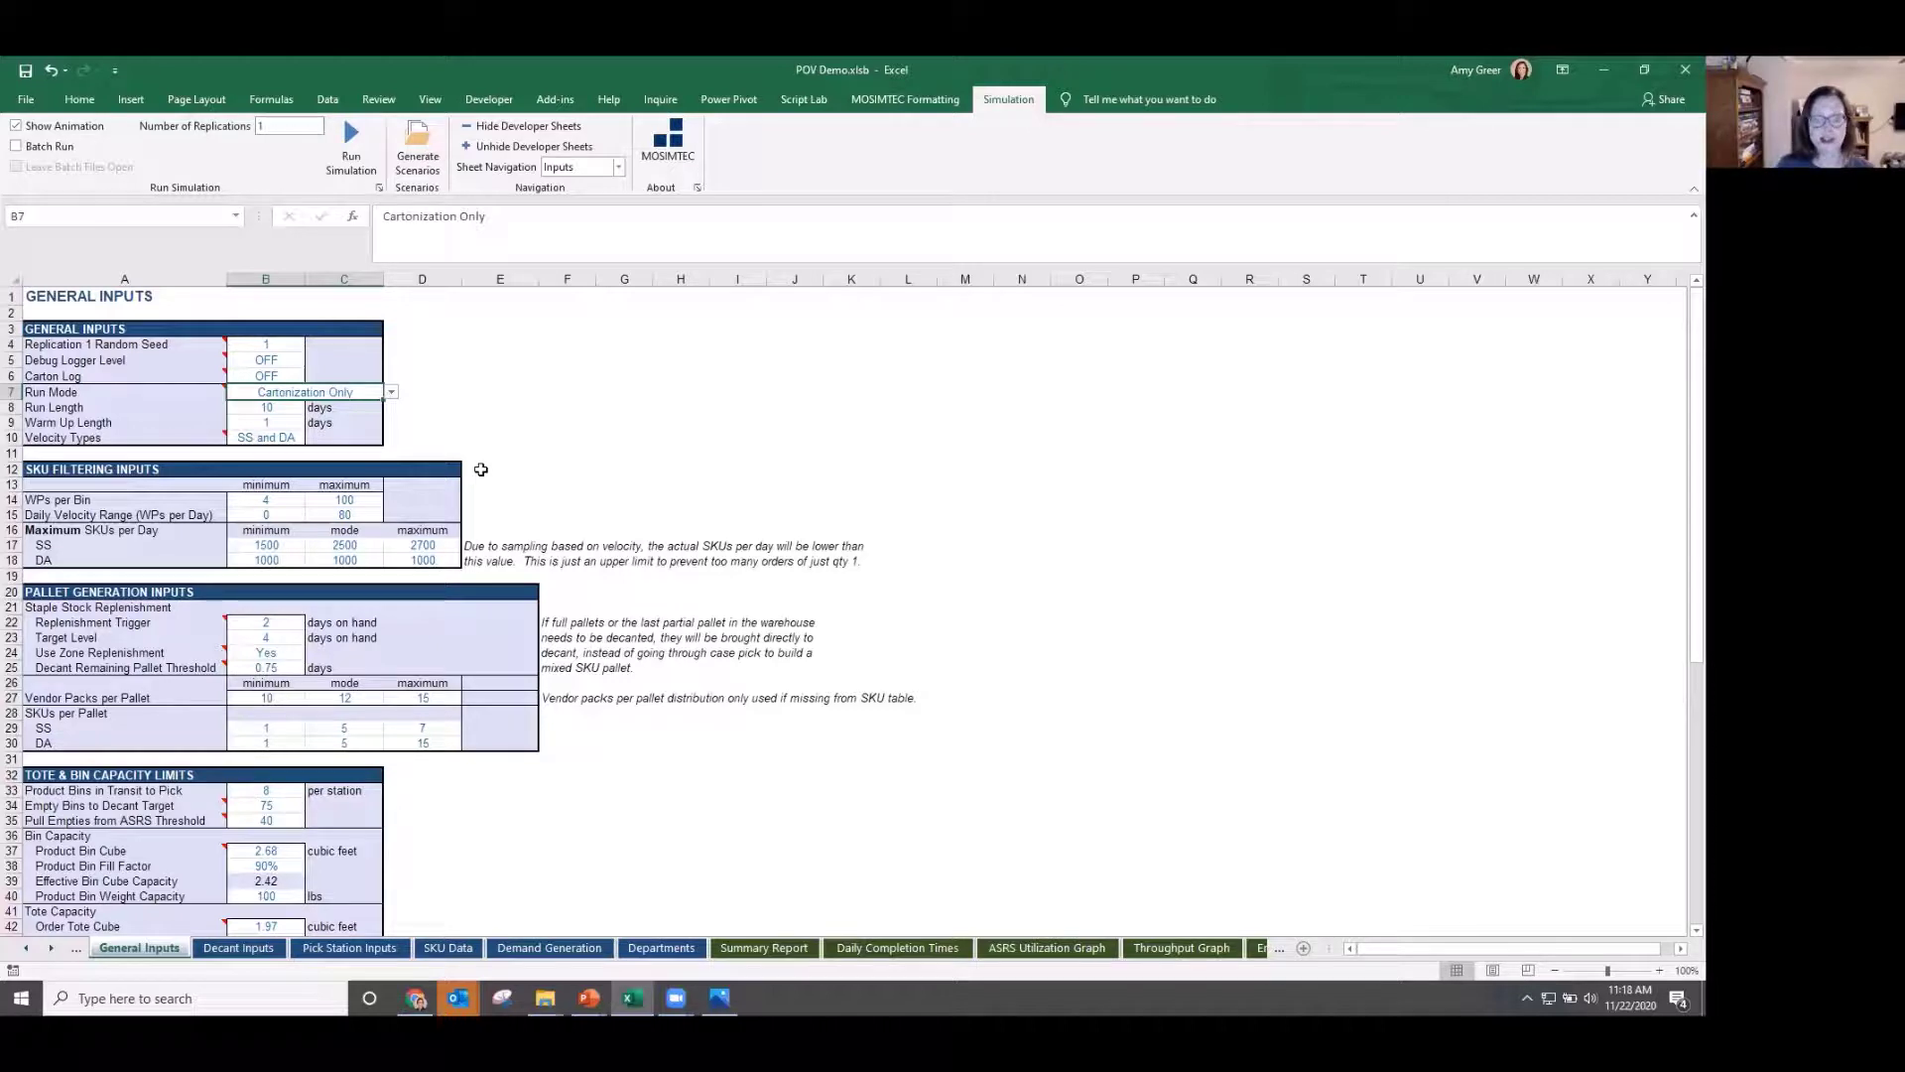
Switch from the workbook to the PowerPoint slide show's Key Findings slide.
click(52, 949)
click(52, 948)
click(52, 949)
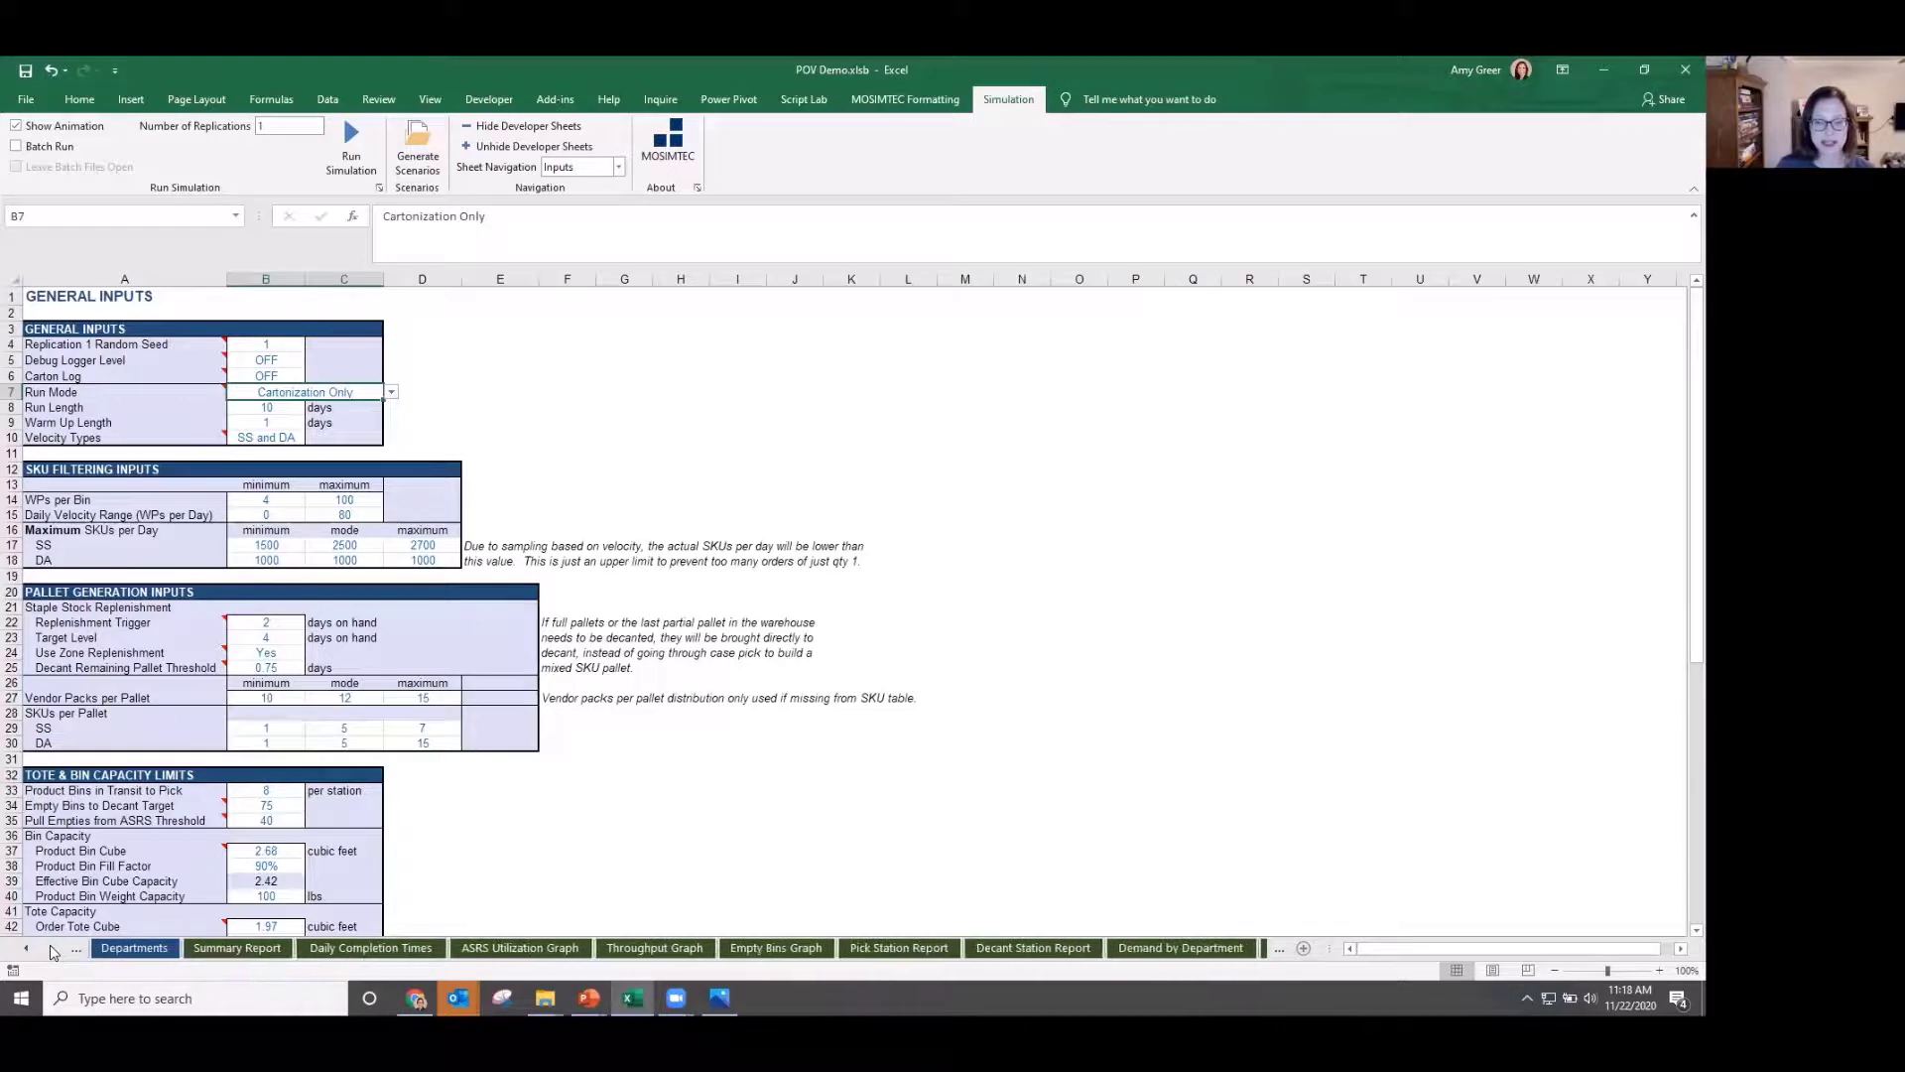
key(alt+Tab)
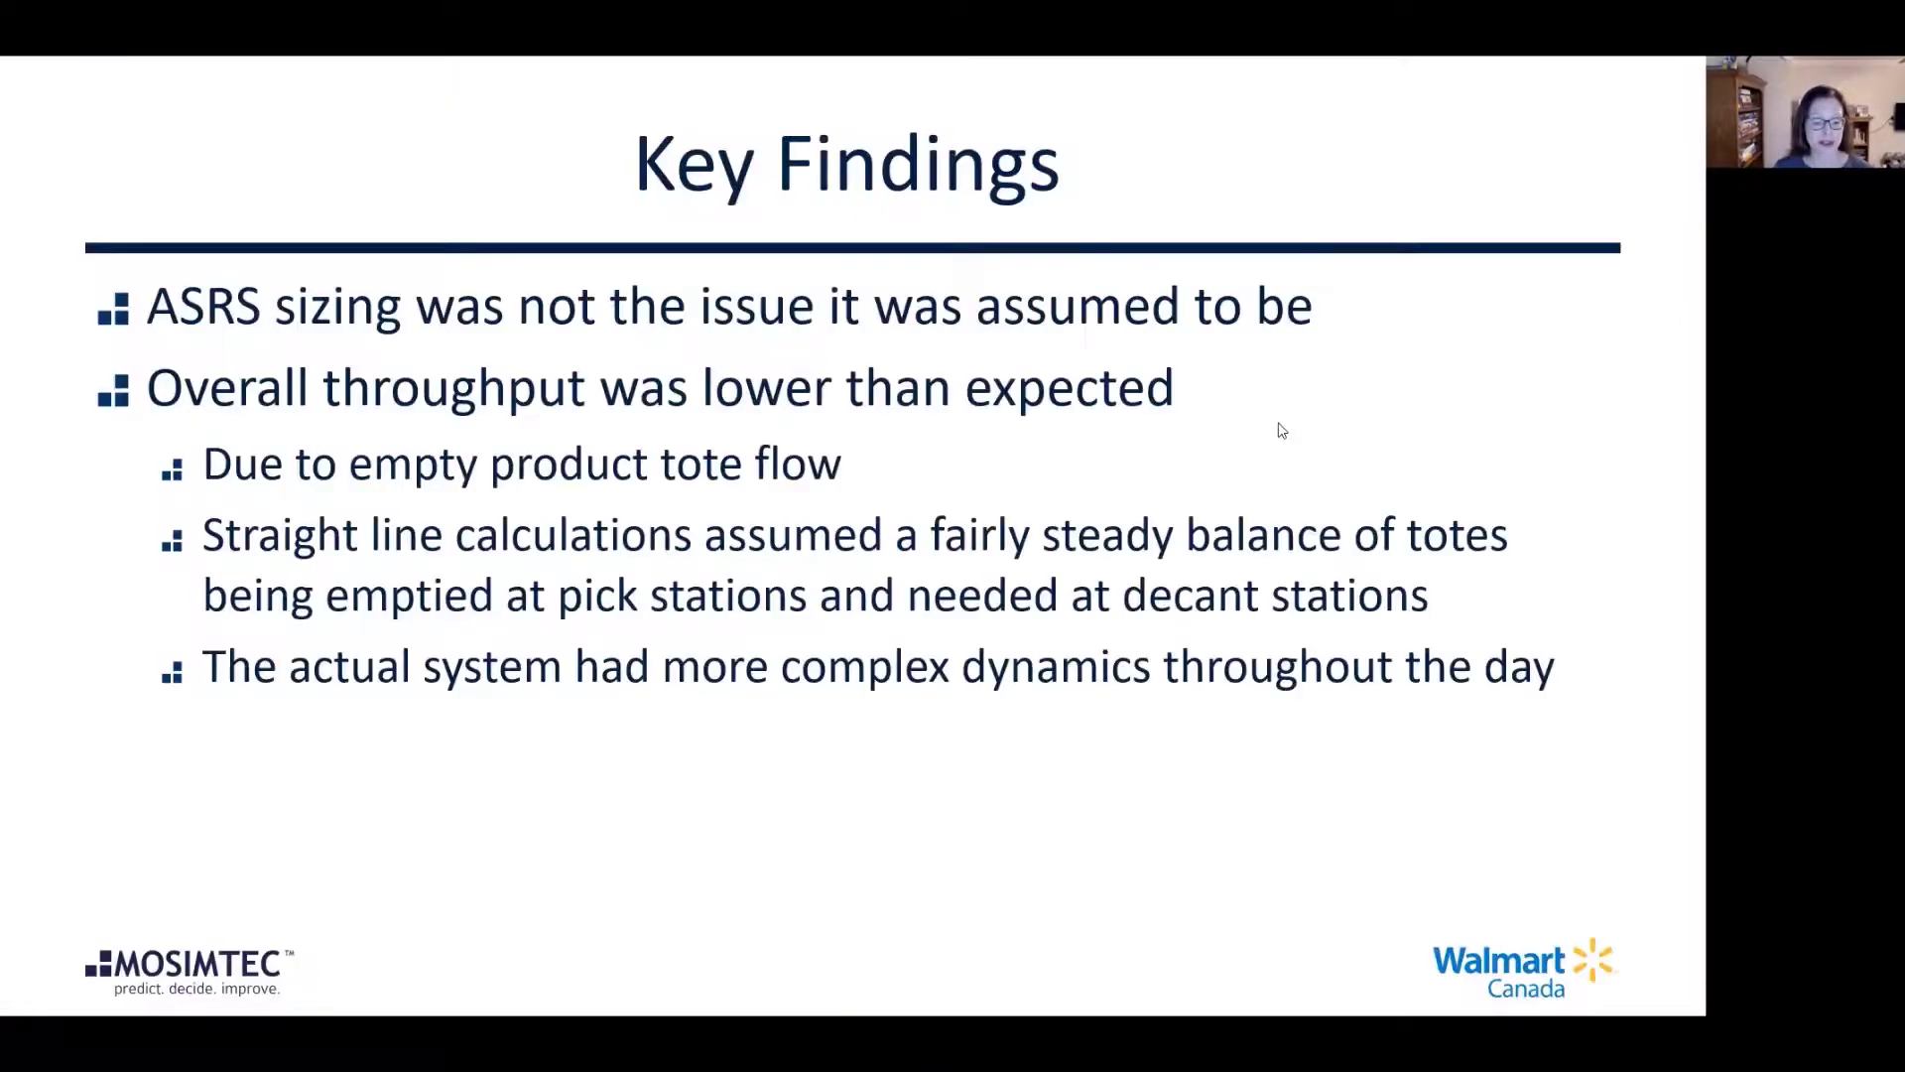